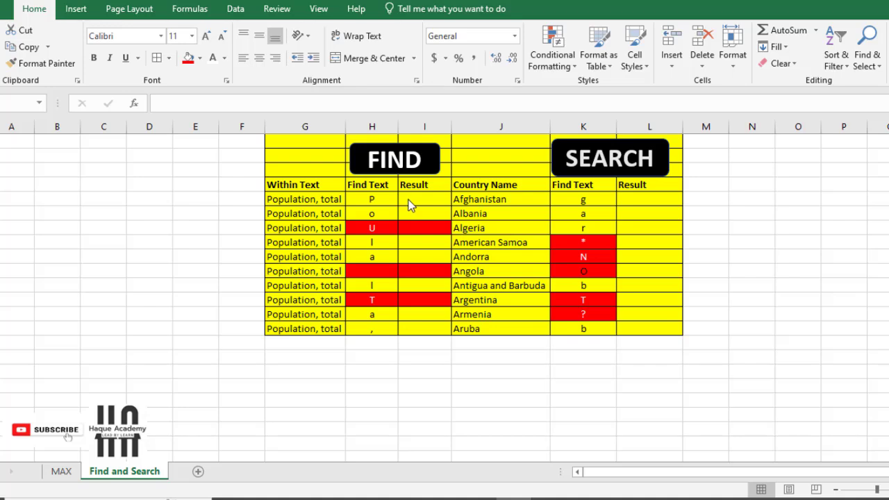
Enter the formula =FIND(H5,G5) in cell I5, the first Result cell of the FIND table
click(424, 200)
text(=)
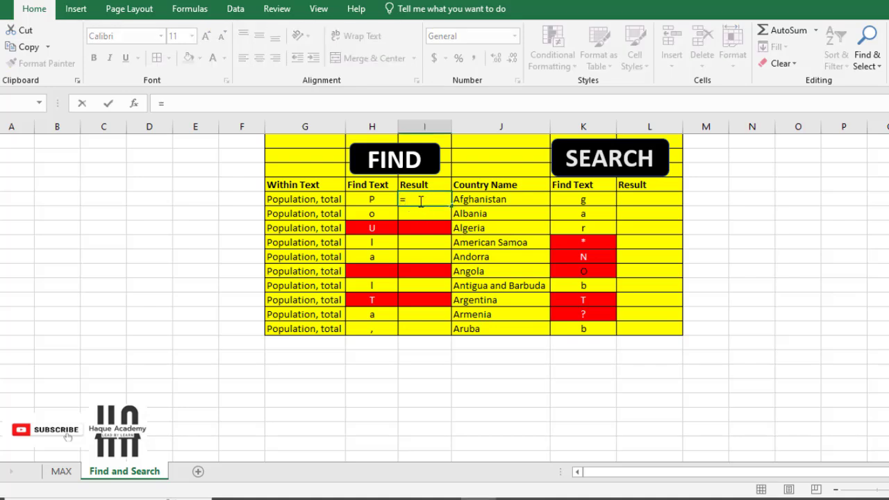
text(fi)
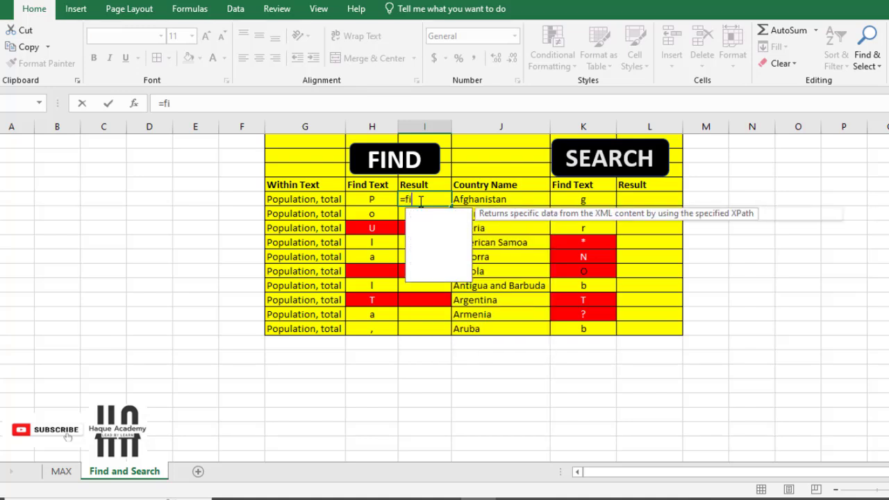
text(nd()
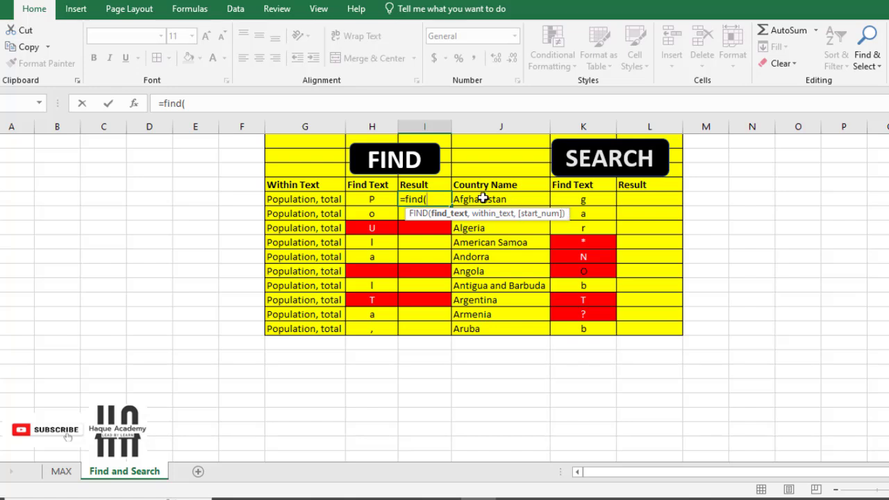
click(377, 200)
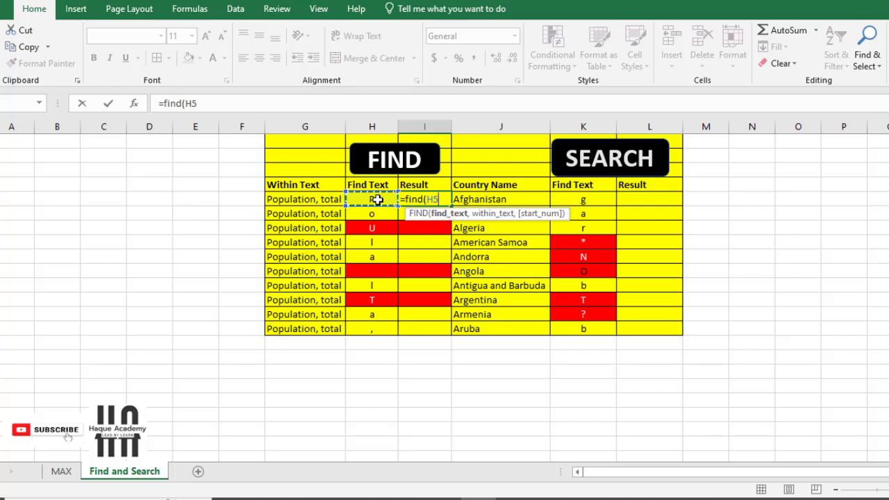
text(,)
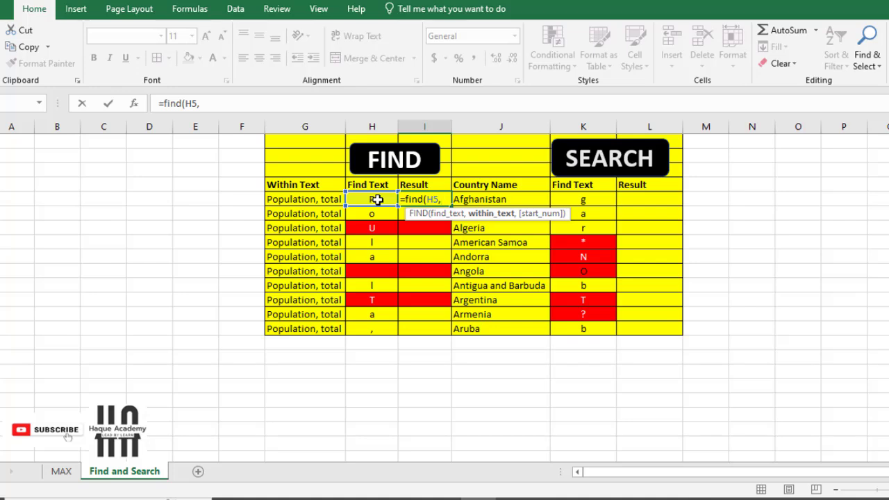
click(292, 200)
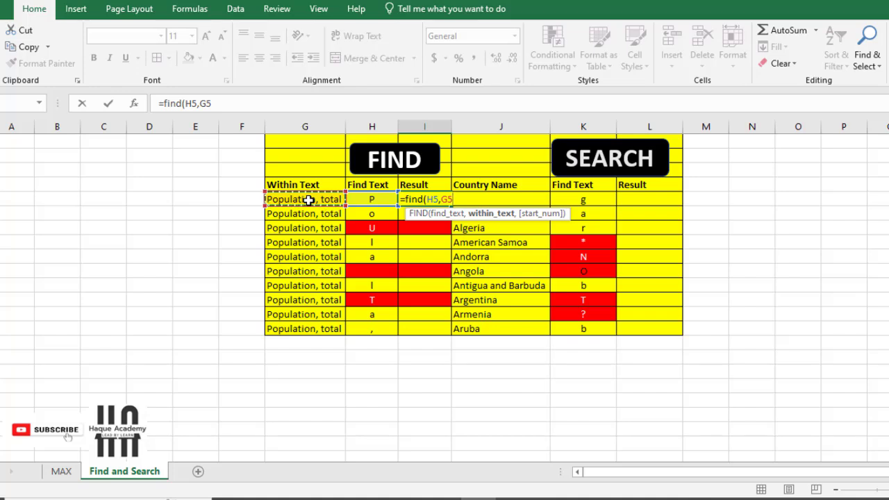
text())
key(Return)
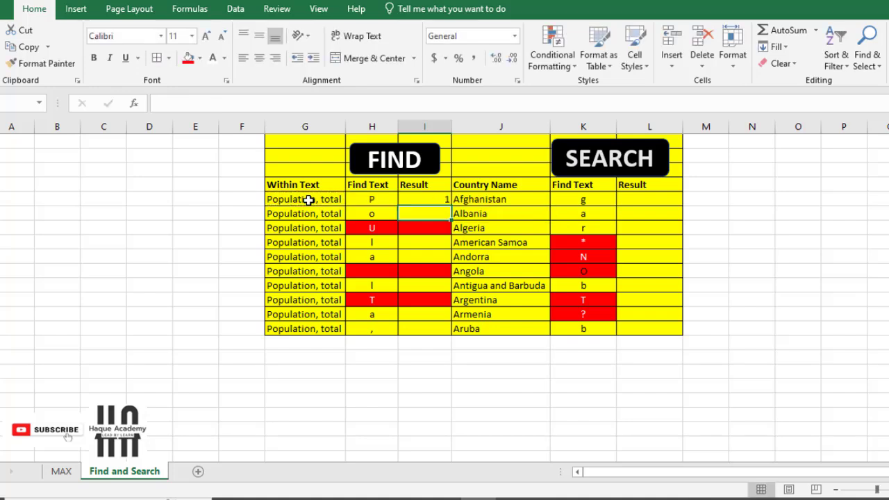
Copy the FIND formula from I5 down the Result column through I14
click(431, 200)
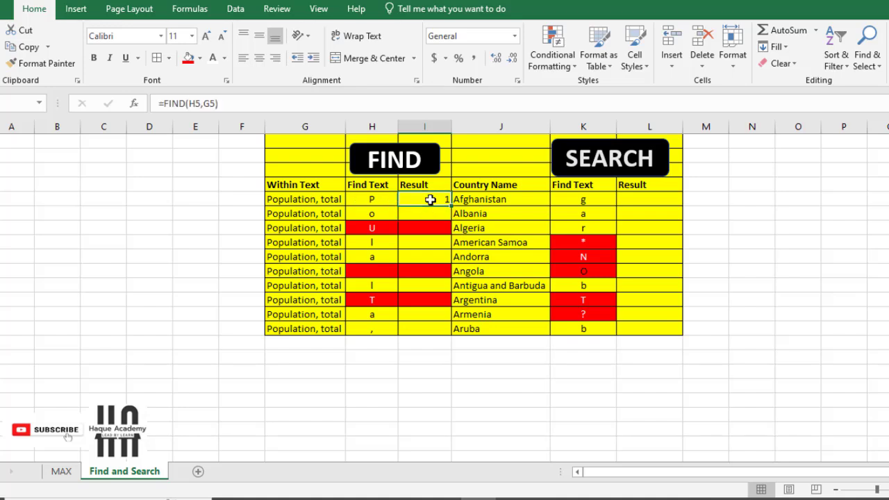
click(382, 200)
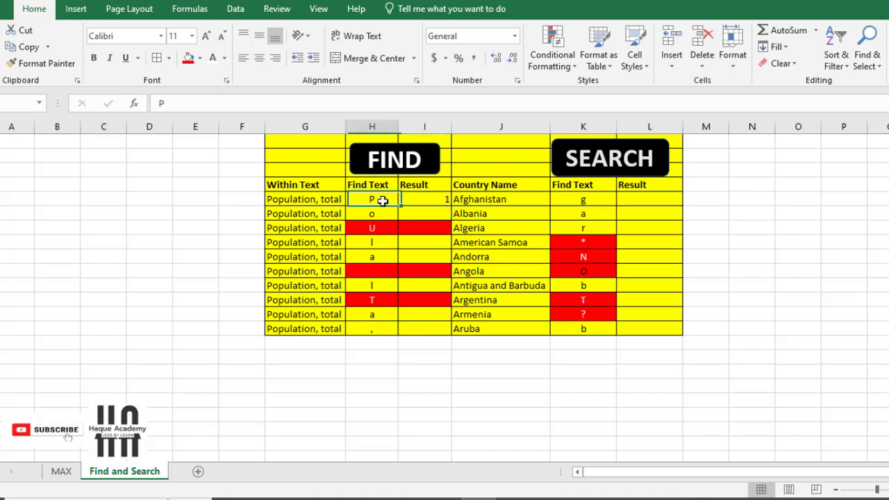
click(282, 200)
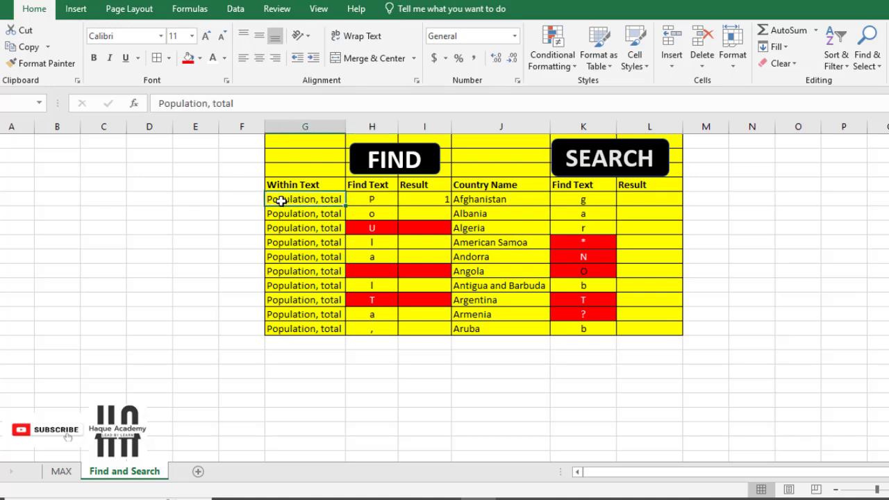
click(429, 199)
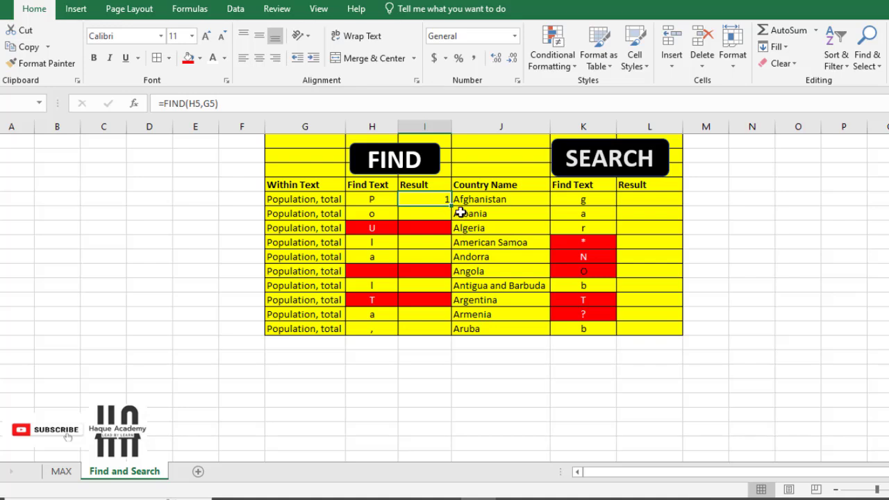
drag(451, 207, 425, 332)
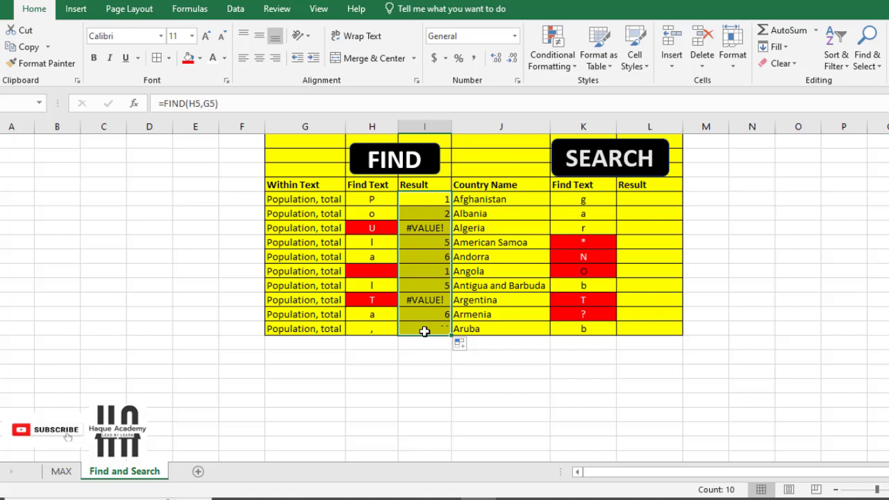
Compare the find text, the within text and the FIND result in rows 6 and 7
click(389, 214)
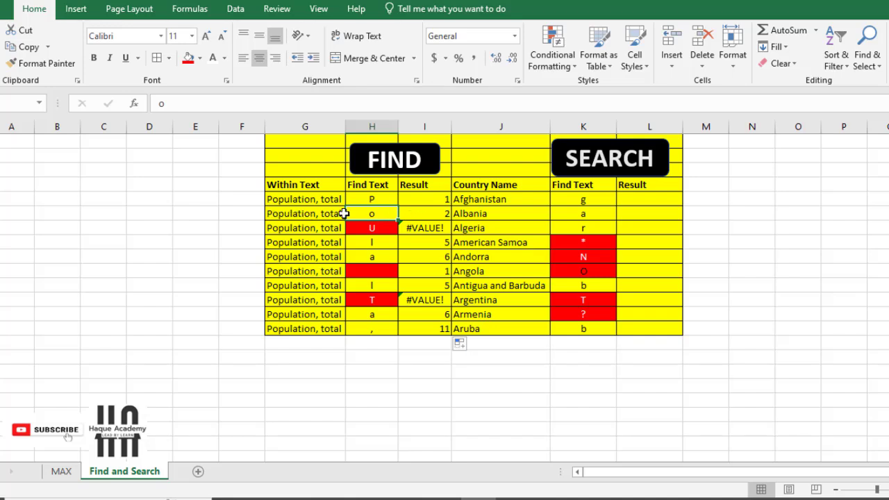
click(281, 214)
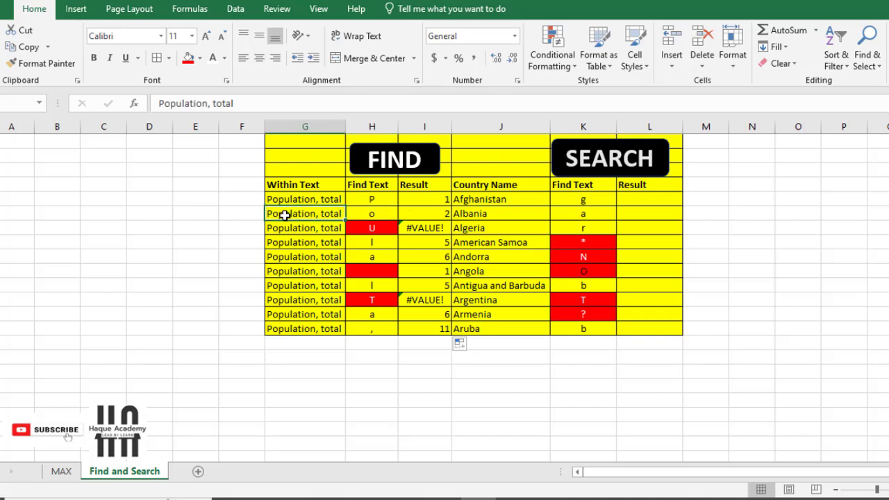
click(417, 215)
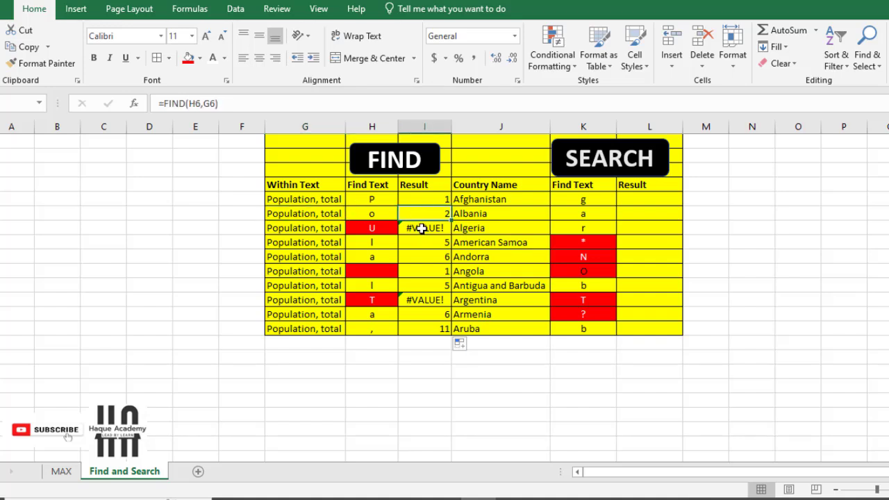
click(422, 228)
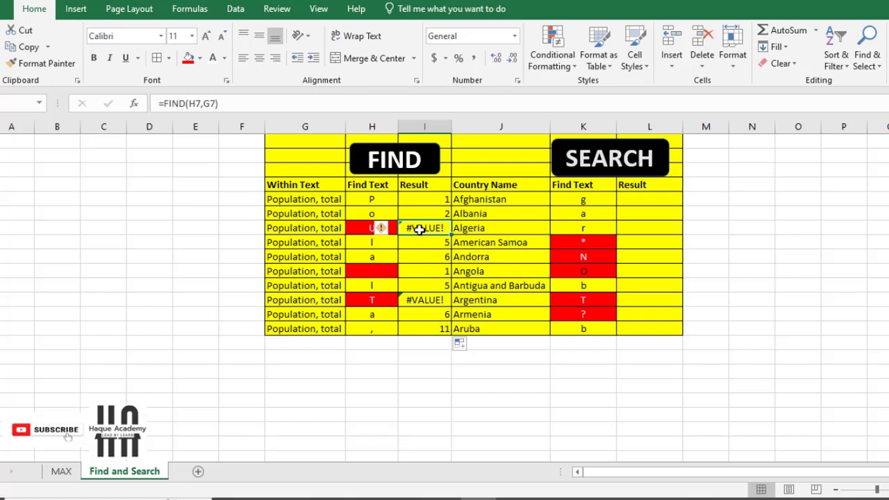
click(356, 231)
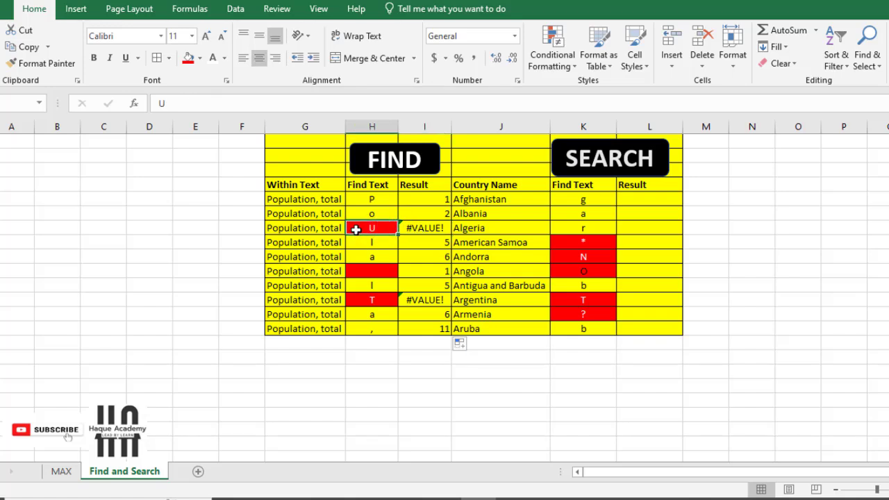
click(286, 230)
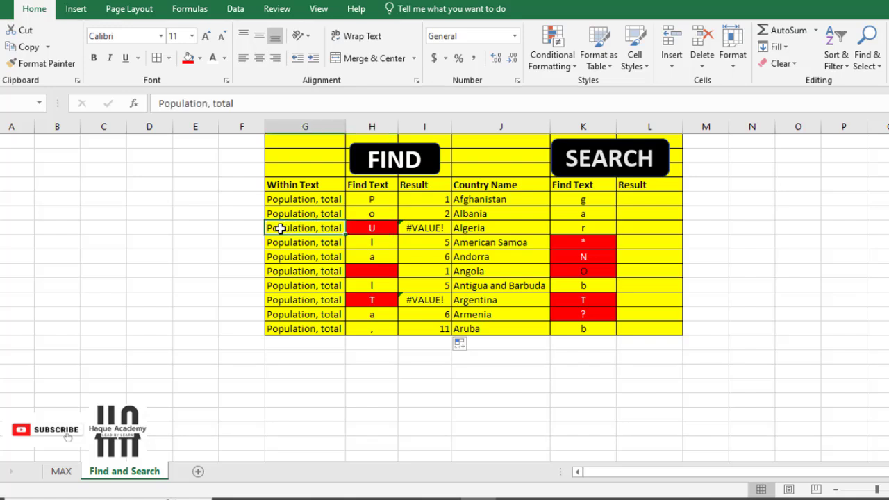
click(376, 226)
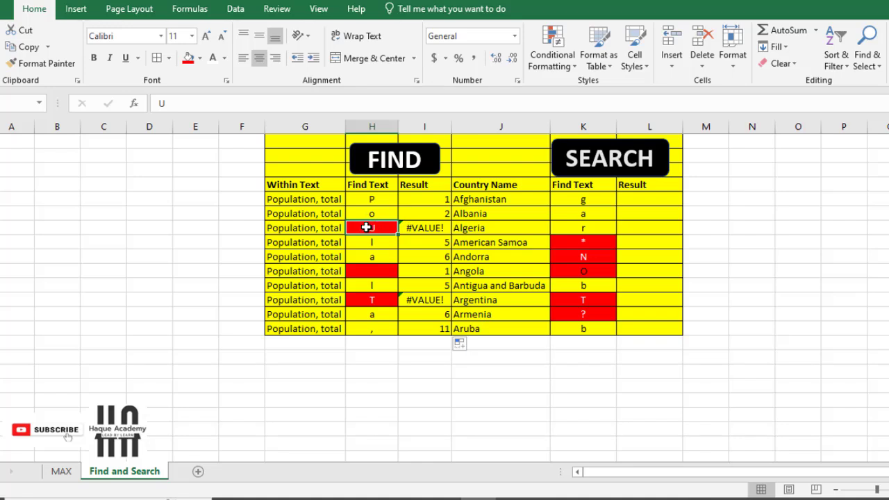
click(297, 228)
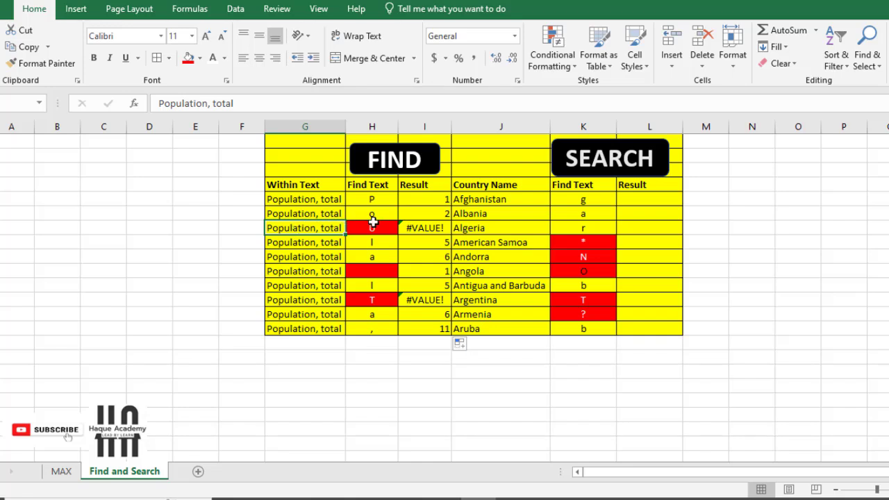
click(431, 229)
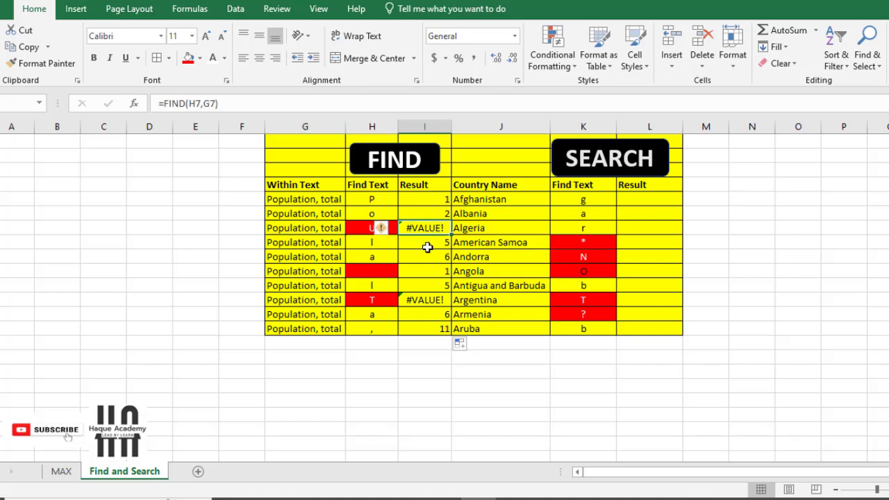
Check the FIND result against the find text and within text for the letters in rows 8 and 9
click(426, 247)
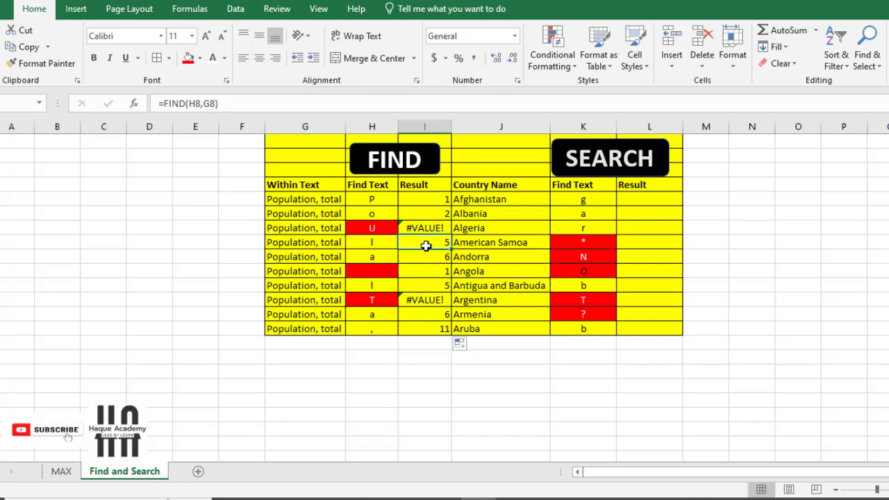
click(376, 247)
click(409, 246)
click(381, 245)
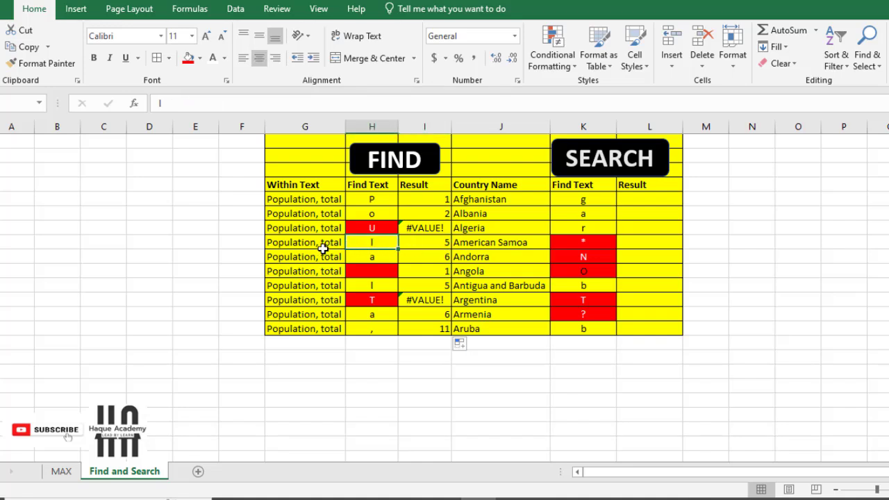
click(315, 245)
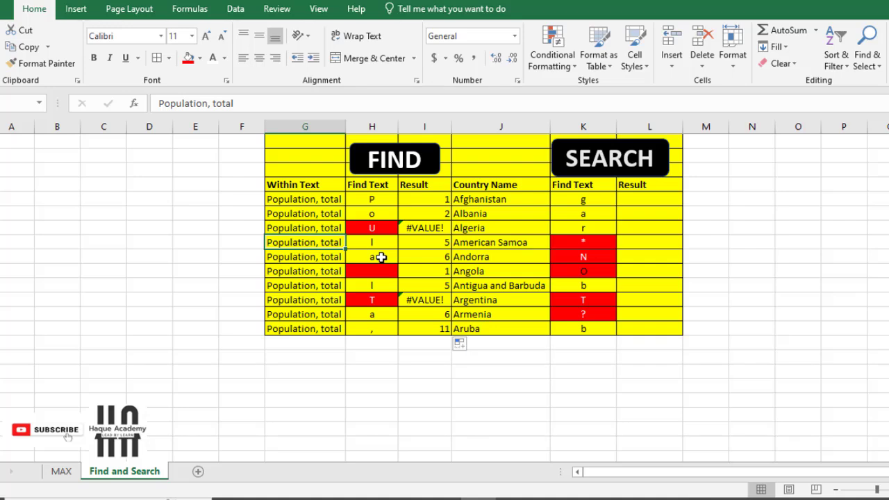
click(381, 258)
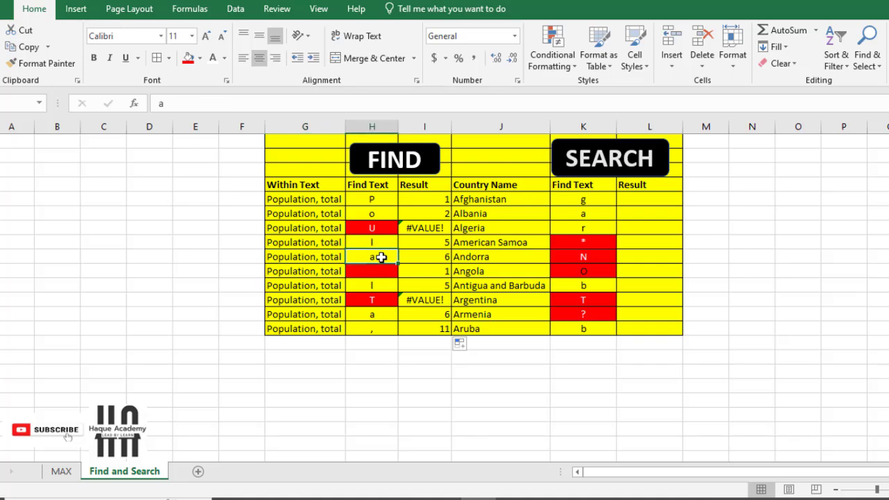
click(307, 258)
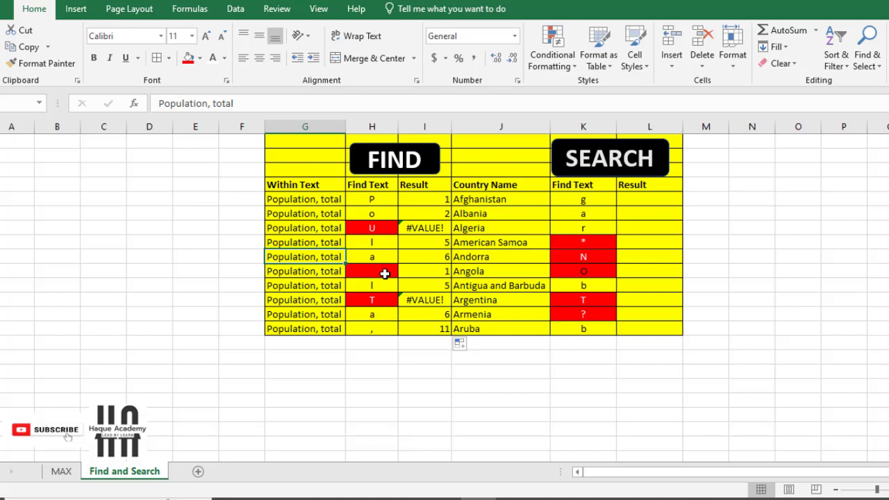
Examine how FIND handles the blank find text in row 10 and the capital T in row 12
click(385, 273)
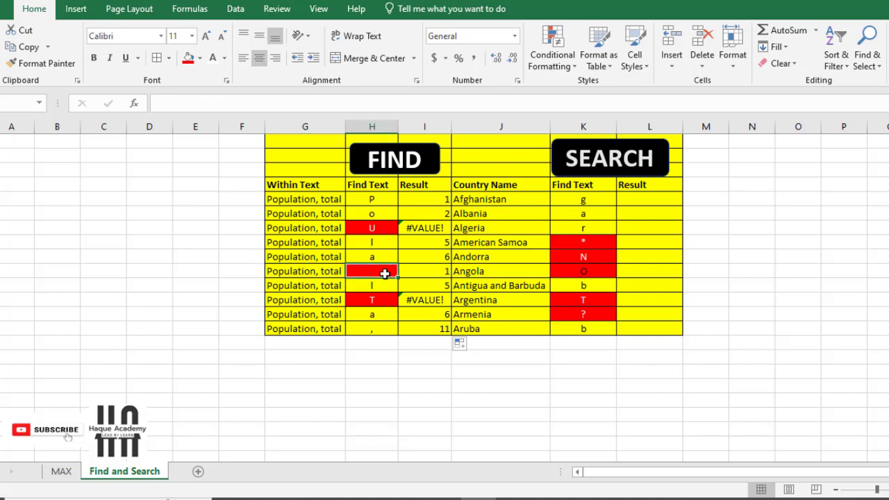
click(435, 271)
click(376, 271)
click(406, 272)
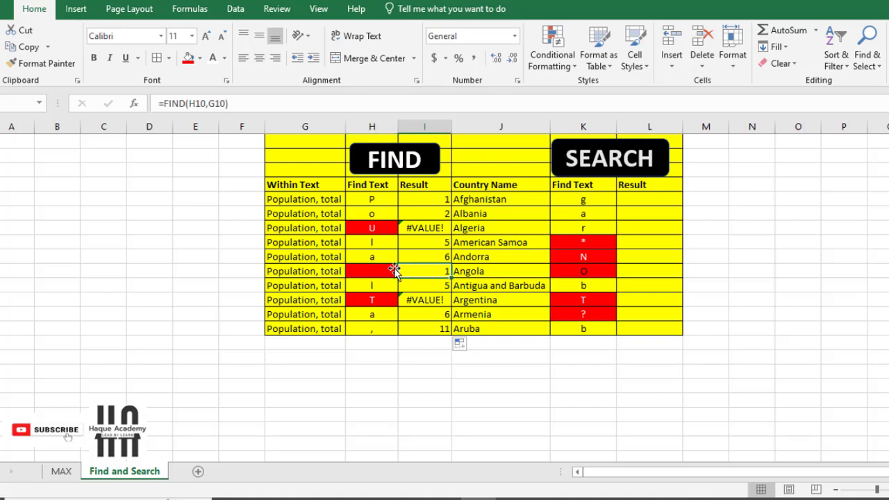
click(383, 271)
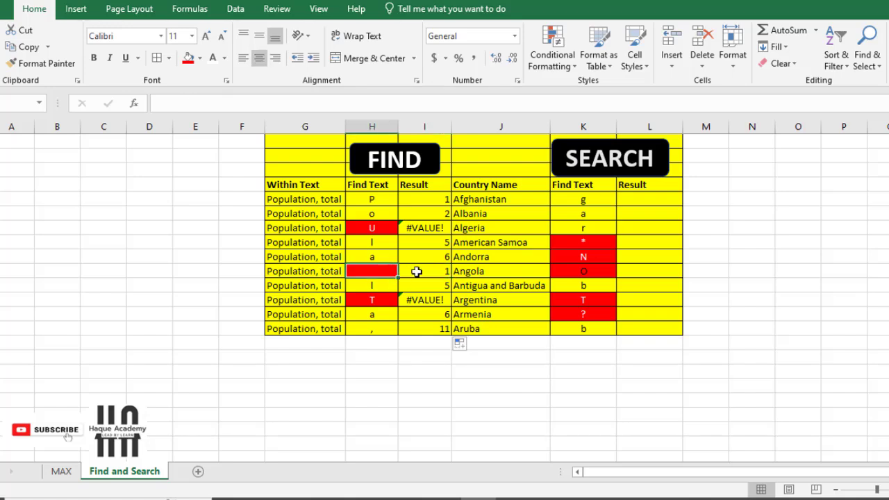
click(415, 271)
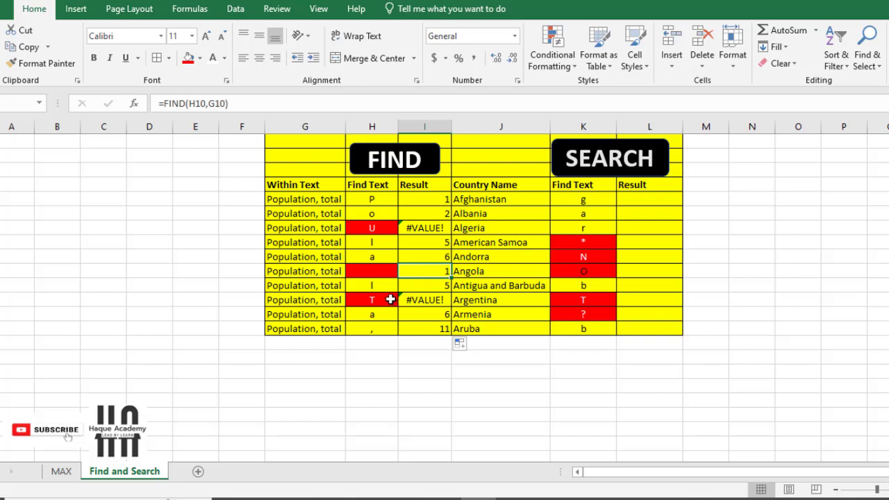
click(388, 299)
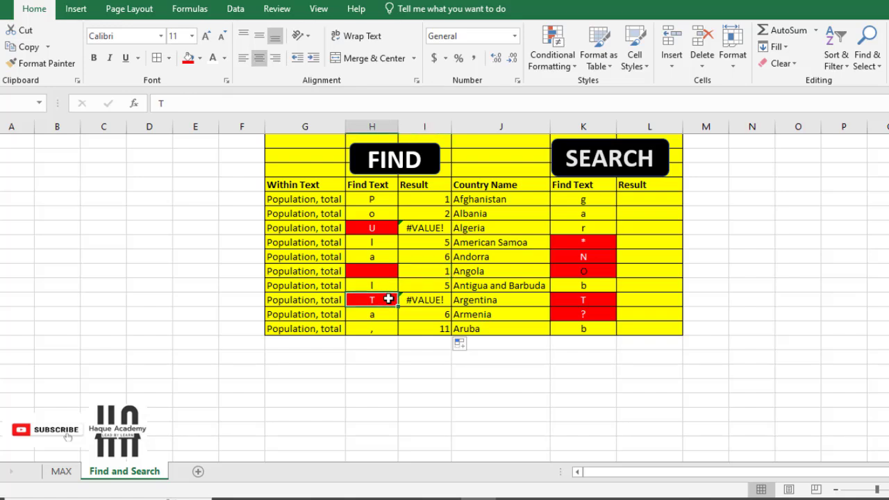
click(309, 299)
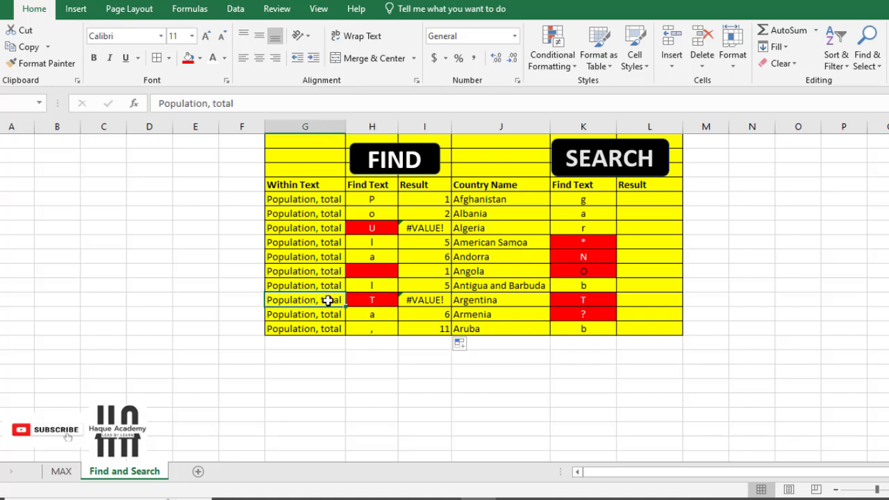
click(375, 300)
click(326, 300)
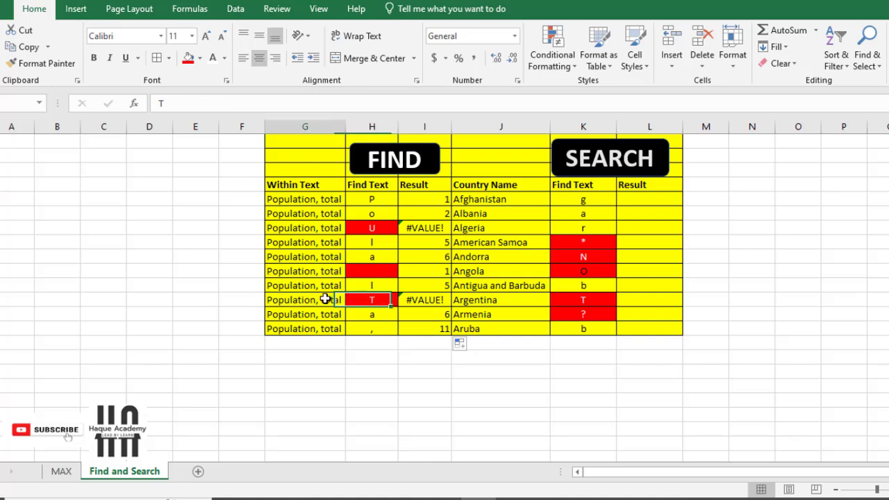
click(418, 299)
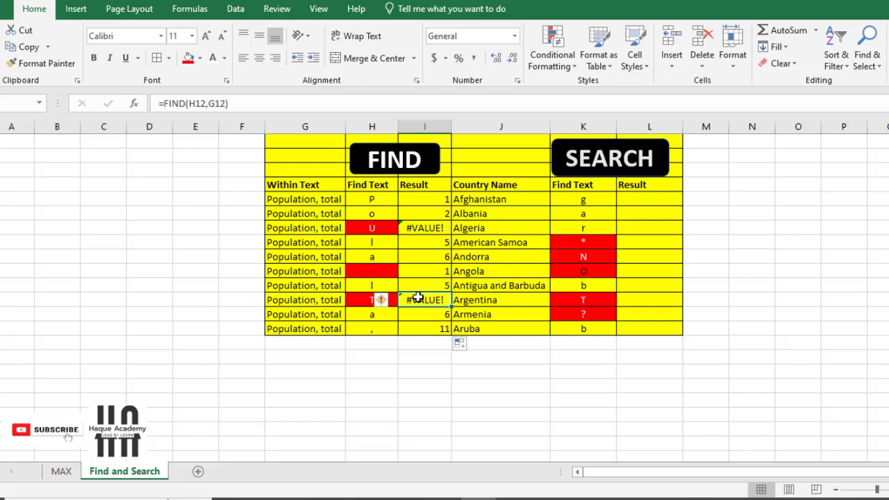
click(363, 298)
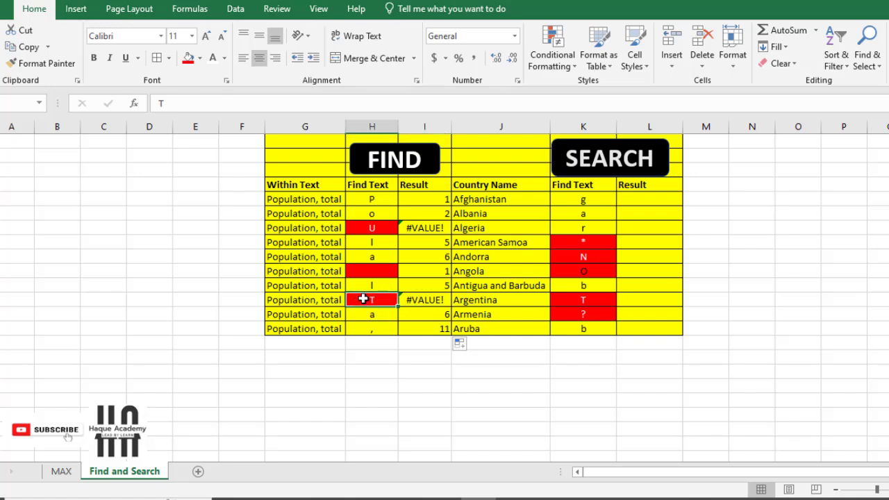
Check the FIND results for the capital T in row 12 and the comma in row 14
click(415, 300)
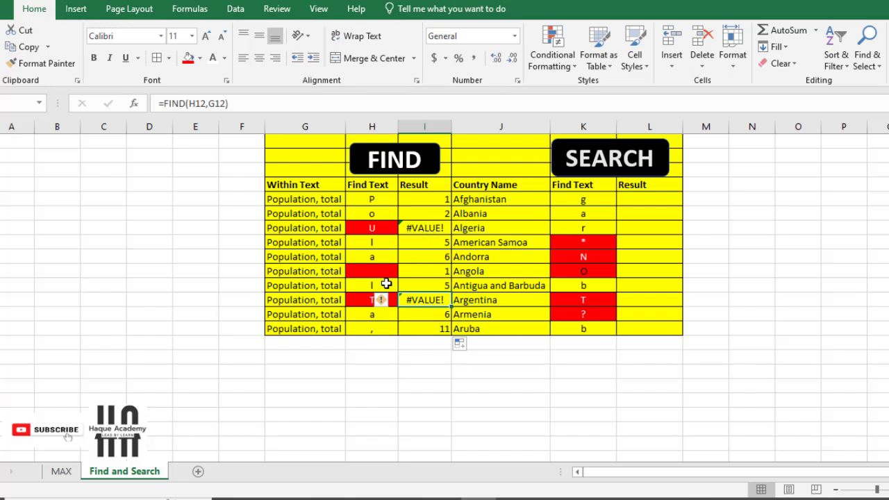
click(377, 328)
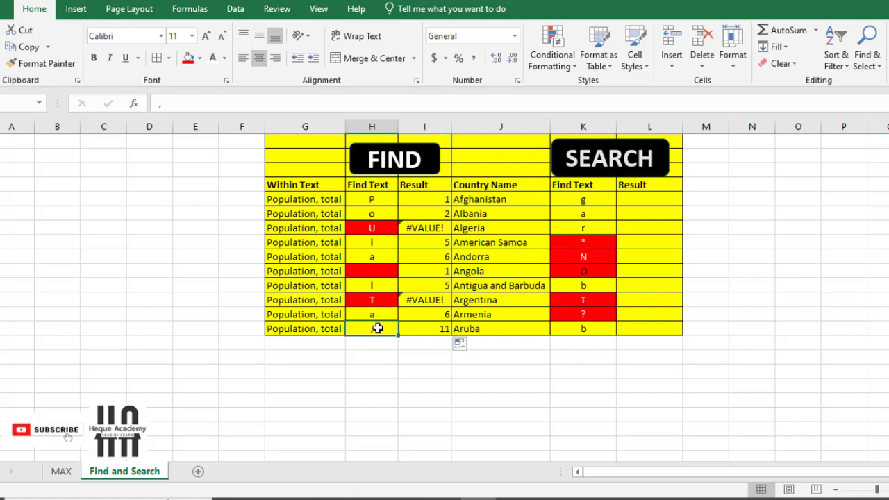
click(316, 330)
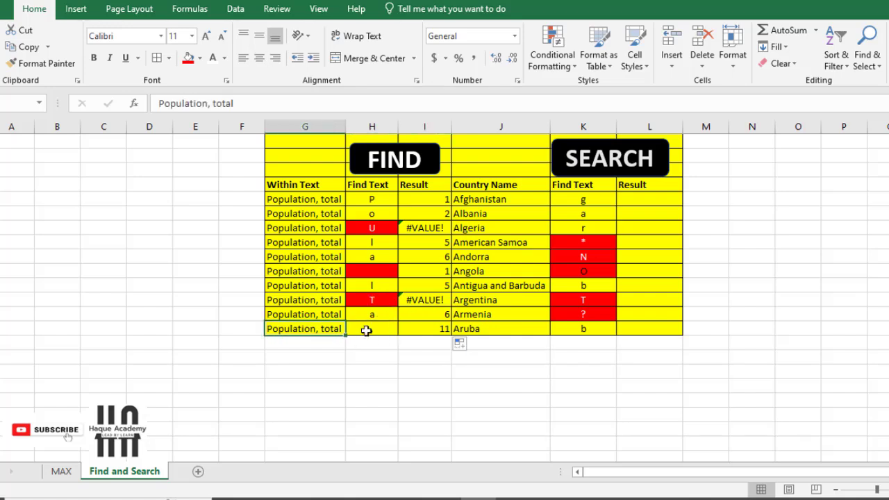
click(420, 329)
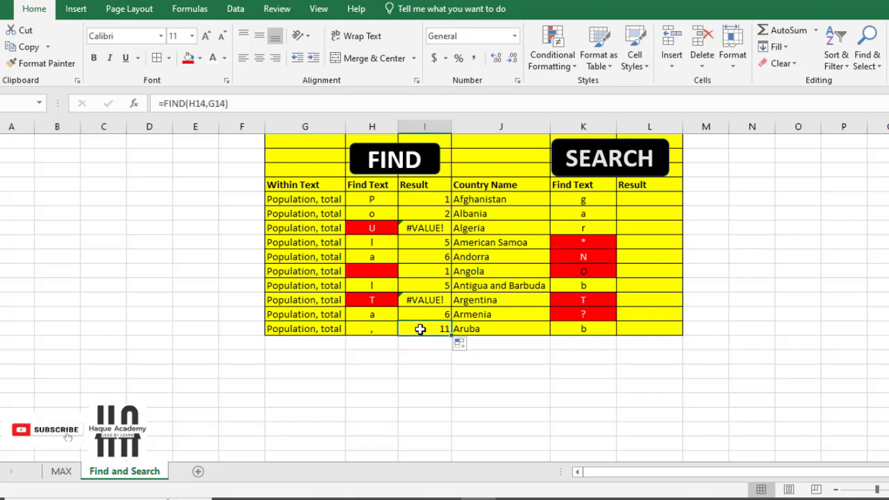
Change the find text in H7 to a lowercase u and check its FIND result in I7
double_click(379, 227)
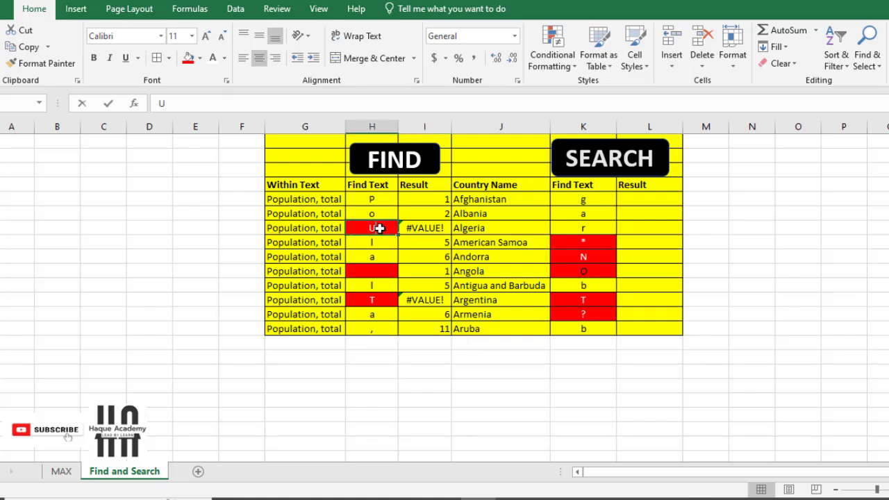
key(BackSpace)
text(u)
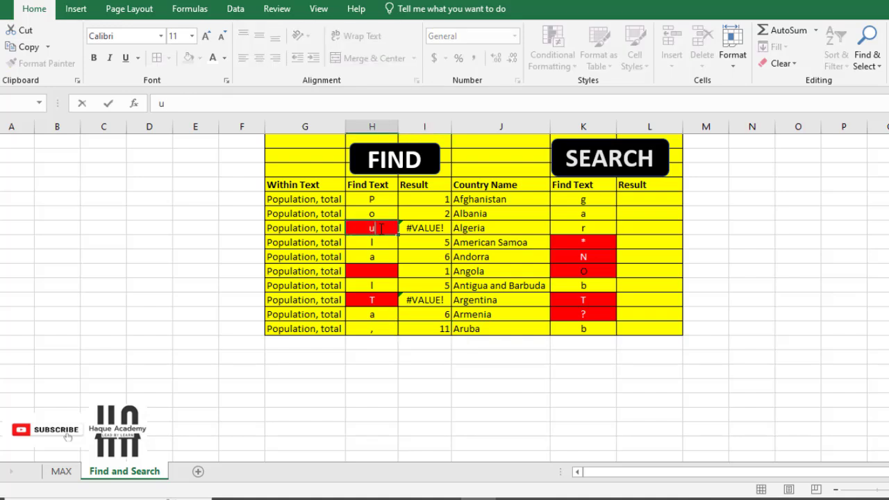
key(Return)
click(381, 228)
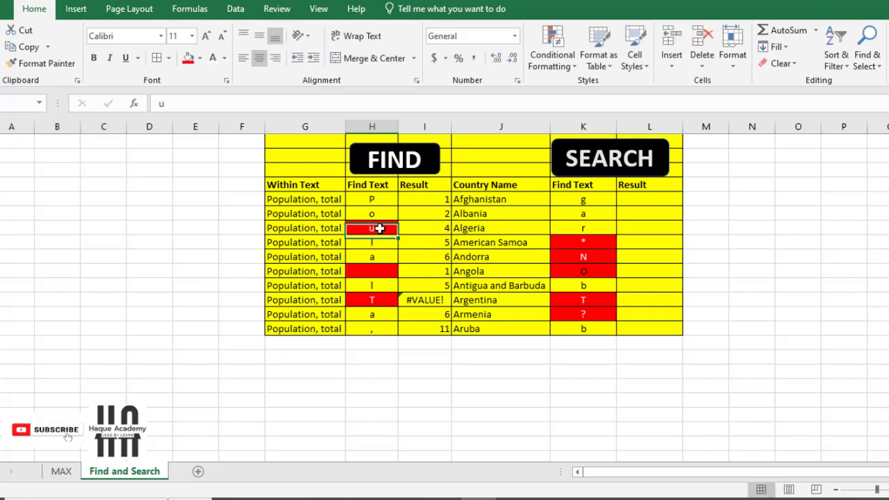
click(415, 227)
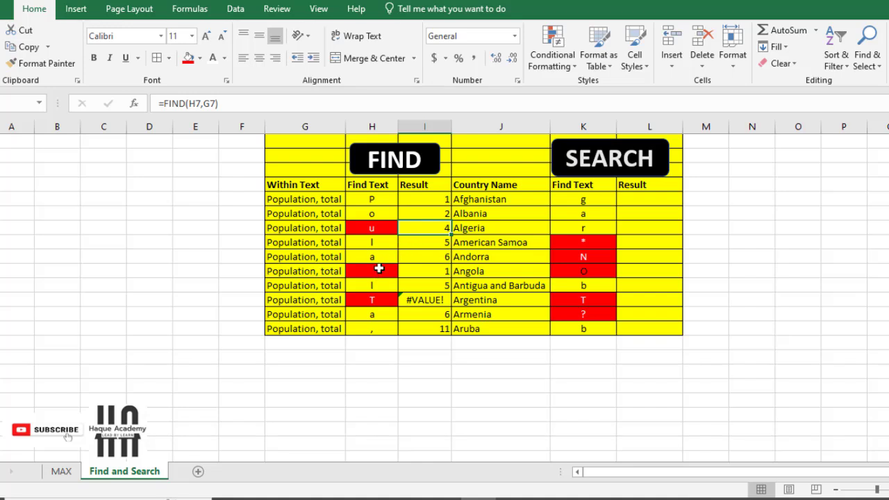
Enter a lowercase t as the blank find text in H10 and check its FIND result
click(375, 272)
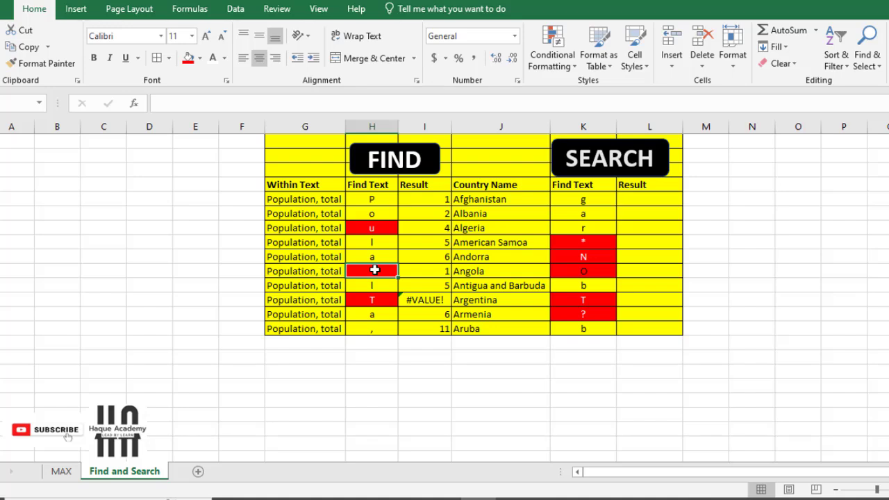
text(t)
key(Return)
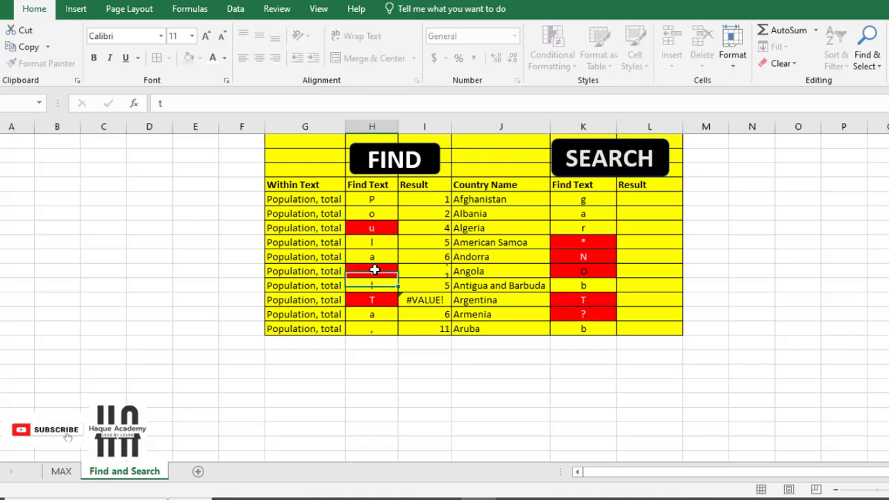
click(374, 271)
click(448, 276)
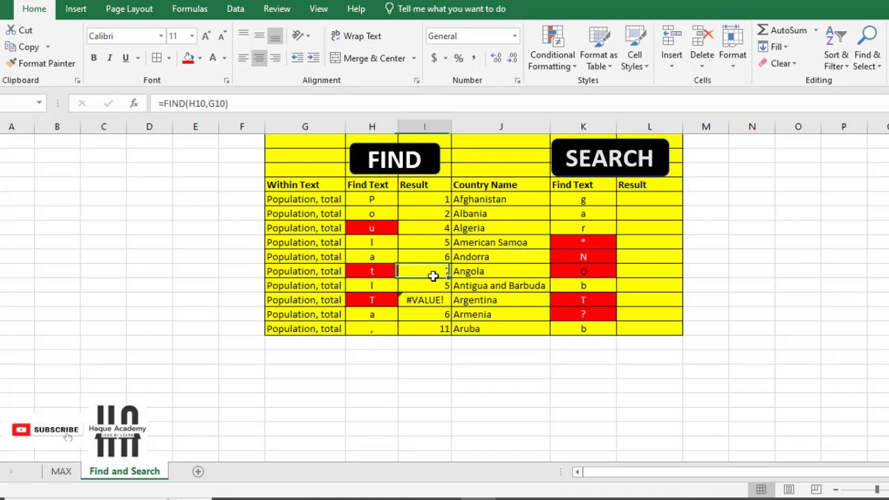
Replace the find text in H12 with a lowercase t and review the FIND results in the Result column
click(372, 300)
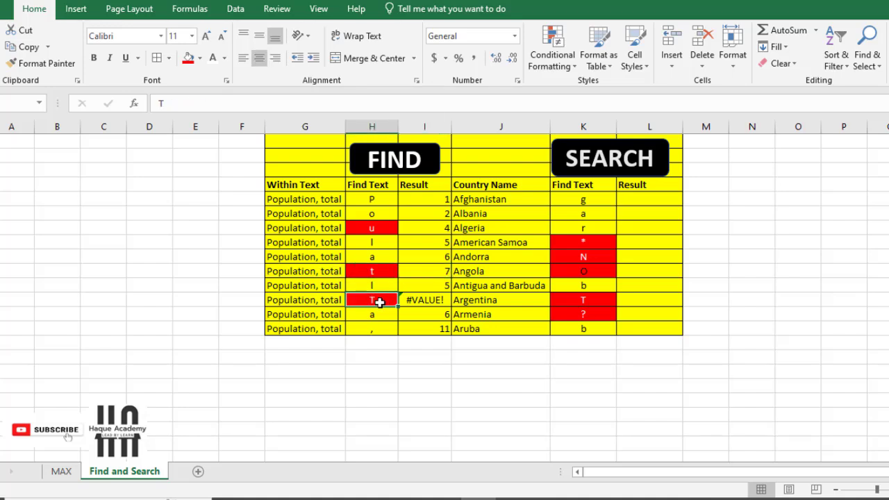
text(t)
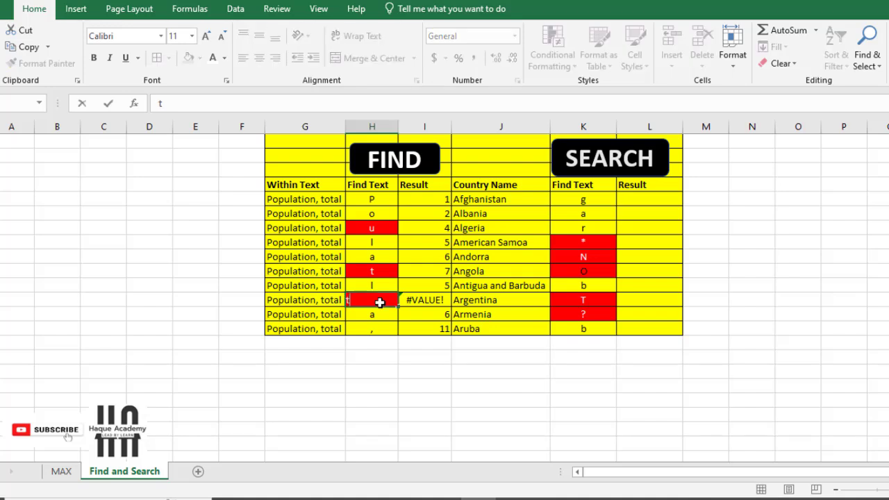
key(Return)
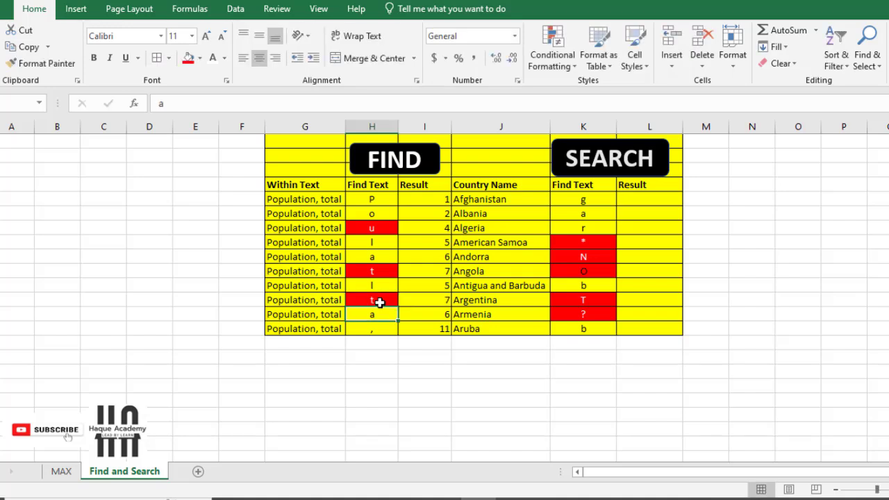
click(432, 302)
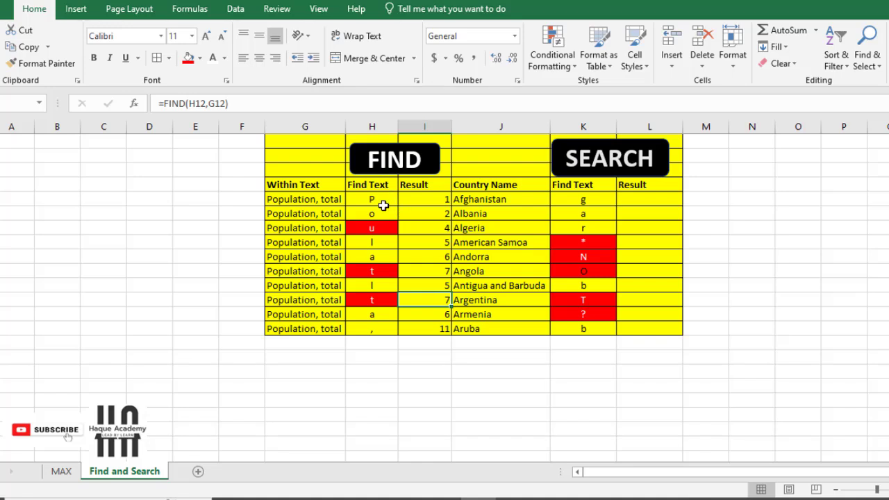
click(408, 224)
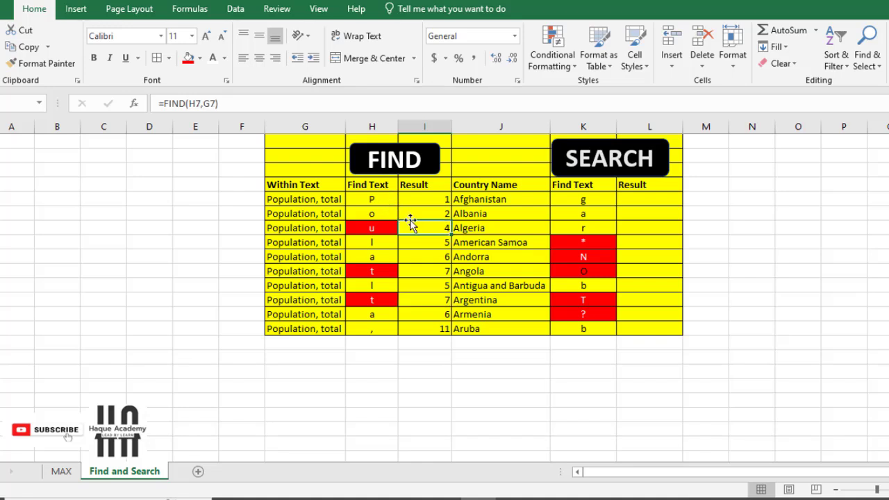
click(428, 198)
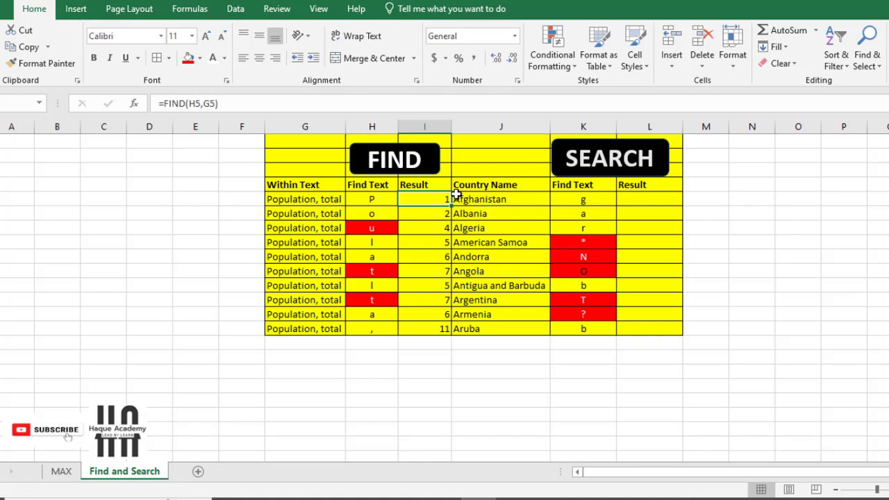
Enter the formula =SEARCH(K5,J5) in L5 to locate the find text within the country name Afghanistan
click(490, 202)
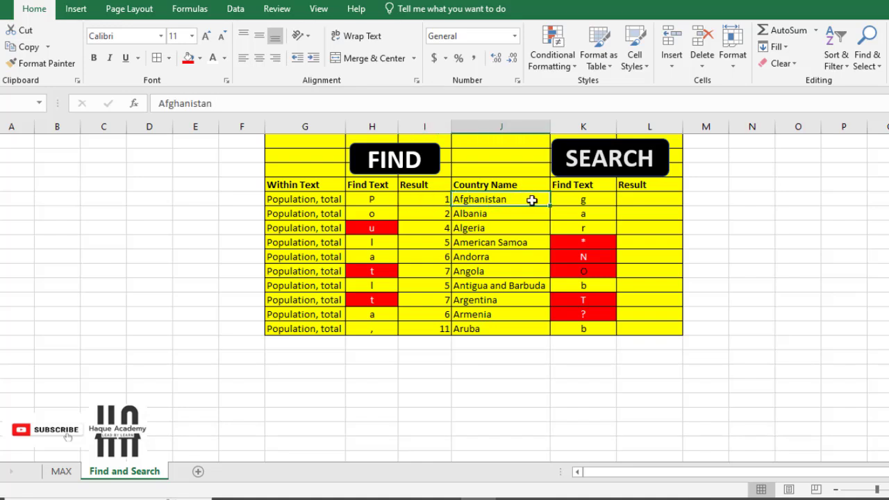
click(648, 194)
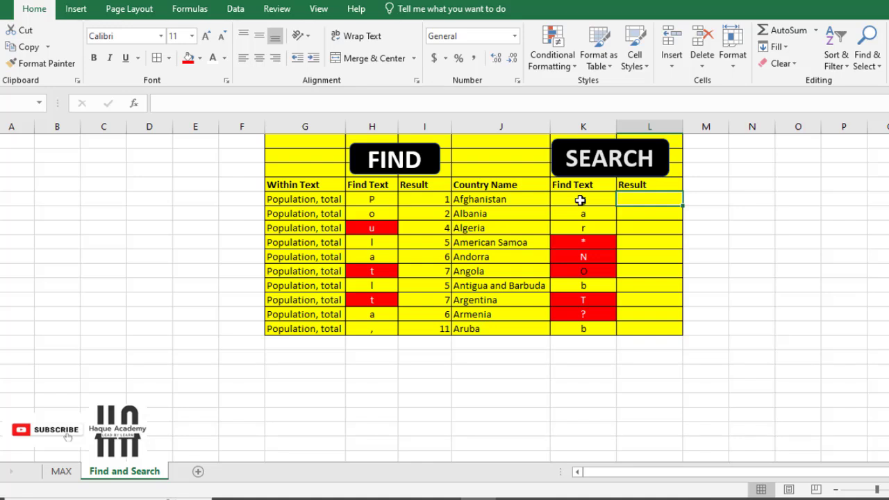
double_click(638, 200)
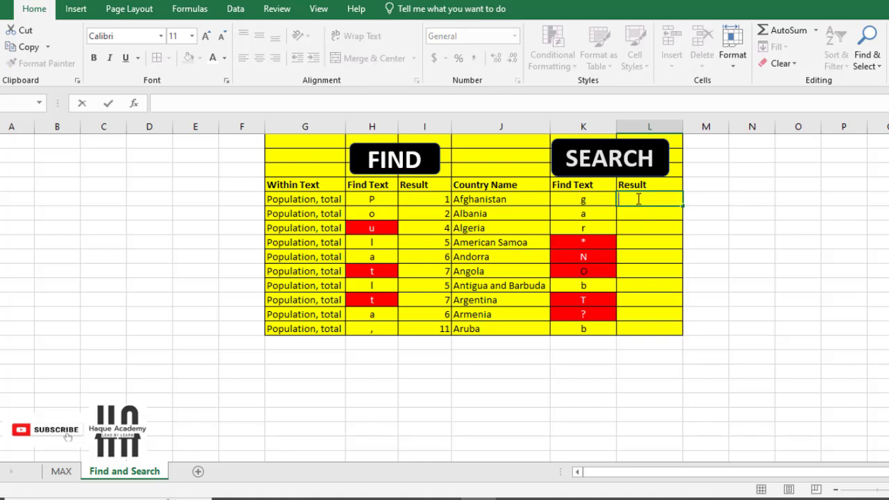
text(=)
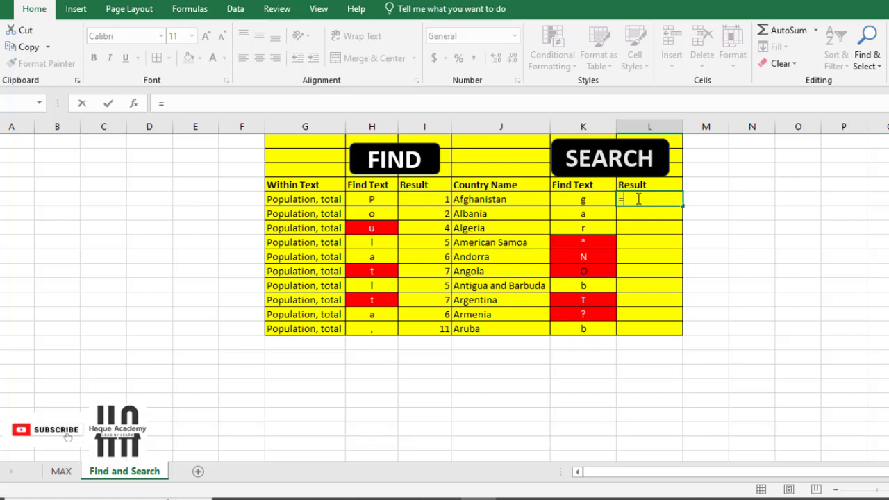
text(sear)
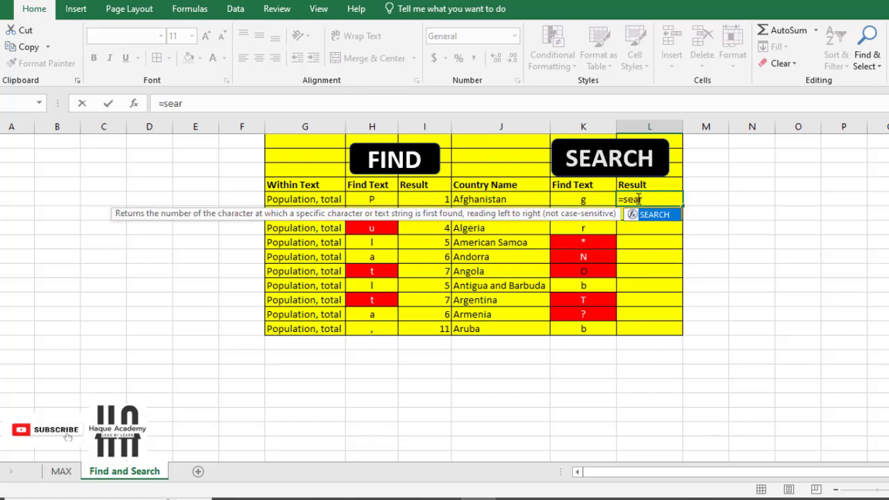
double_click(657, 215)
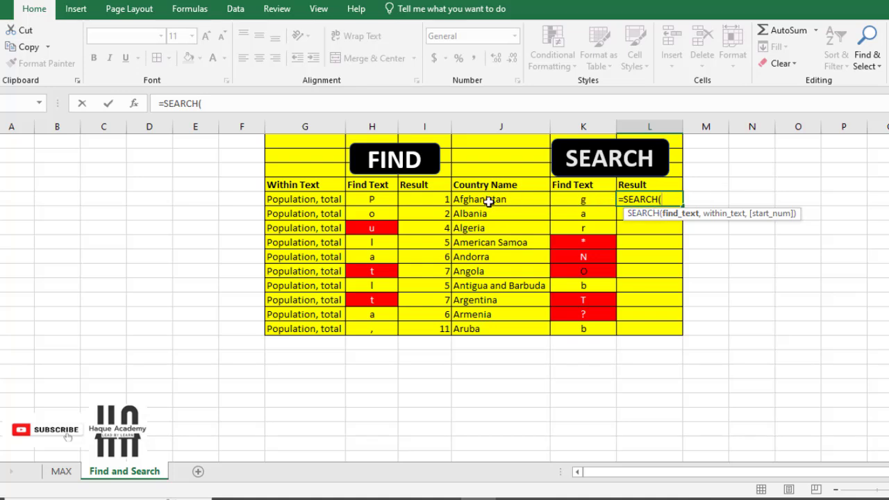
click(590, 201)
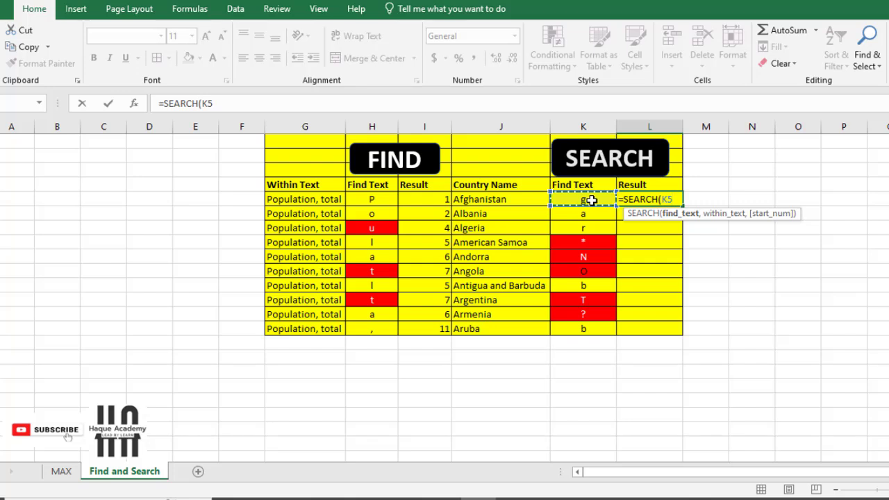
text(,)
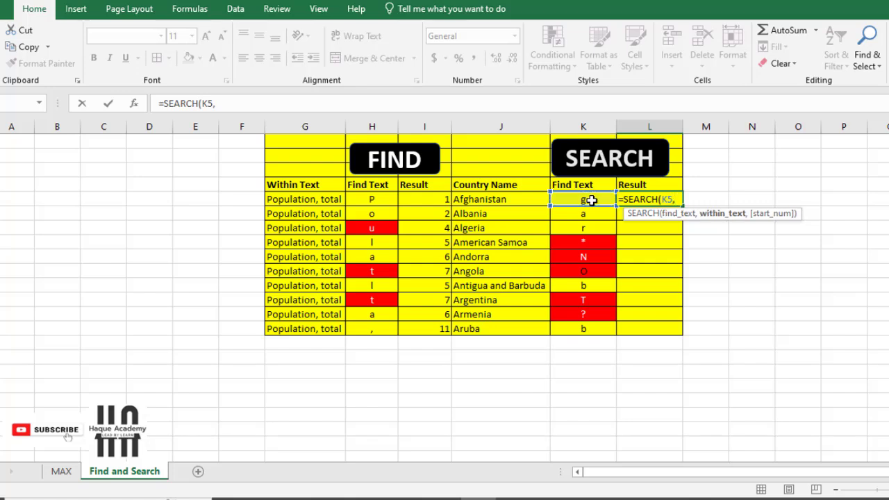
click(483, 199)
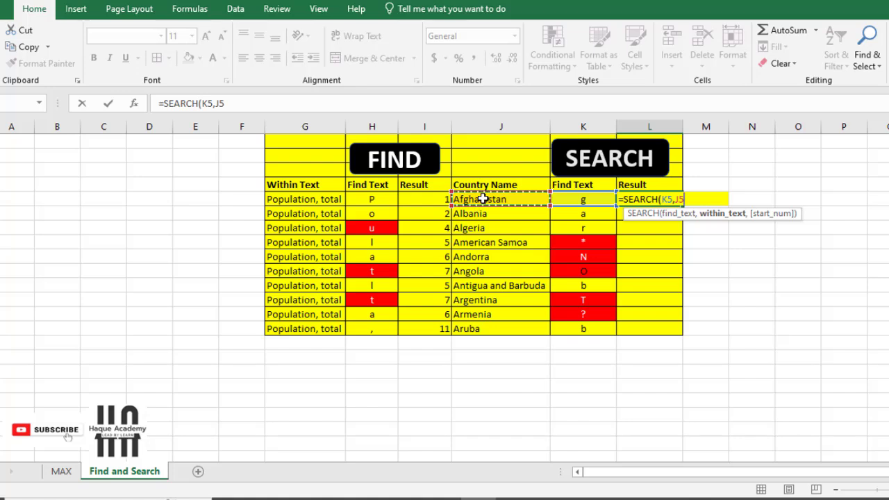
text())
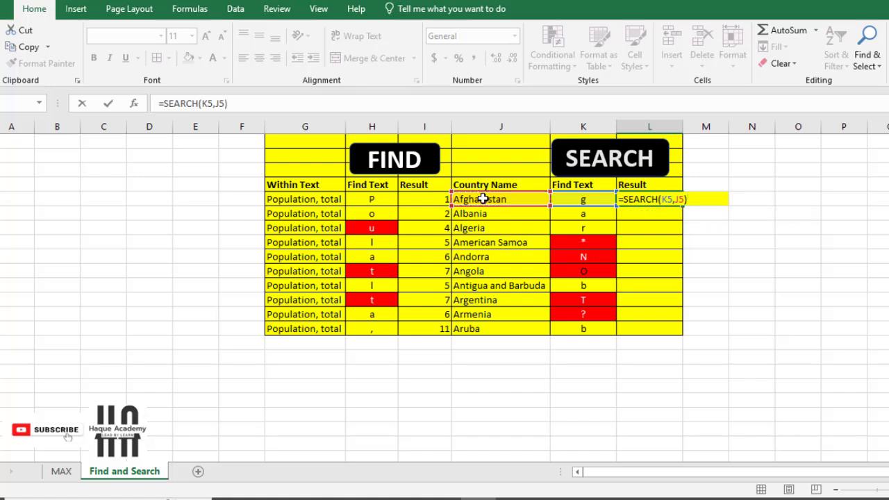
key(Return)
click(654, 201)
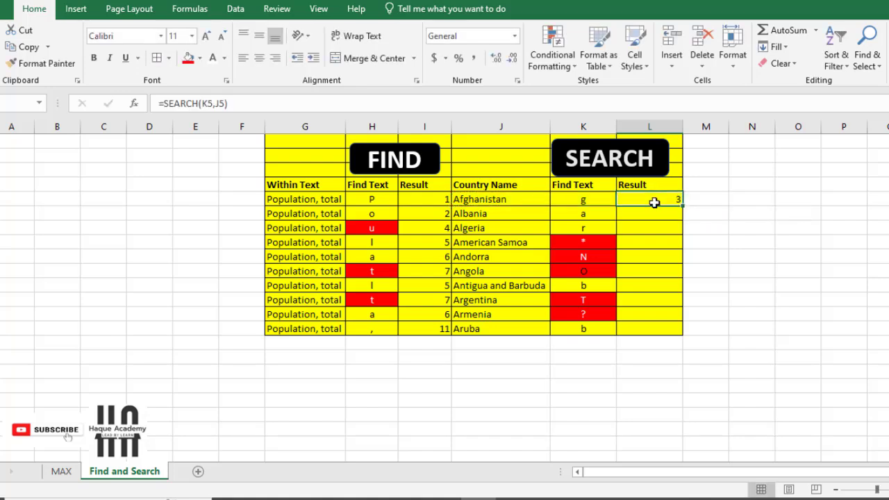
Check the SEARCH result against Afghanistan and its find text, and copy the formula from L5 down to L6
click(566, 200)
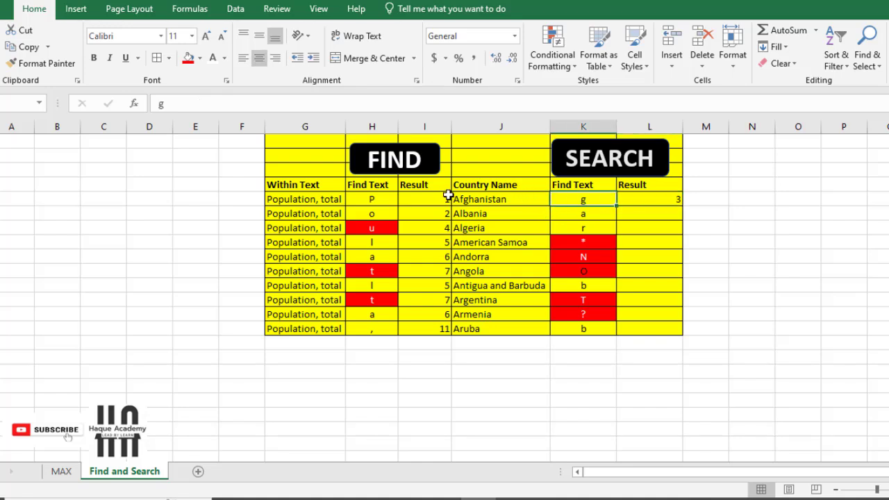
click(650, 200)
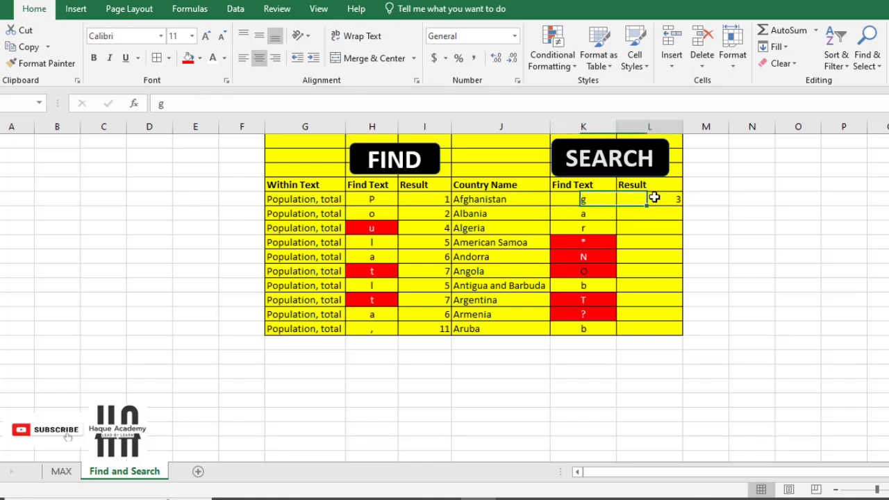
click(471, 199)
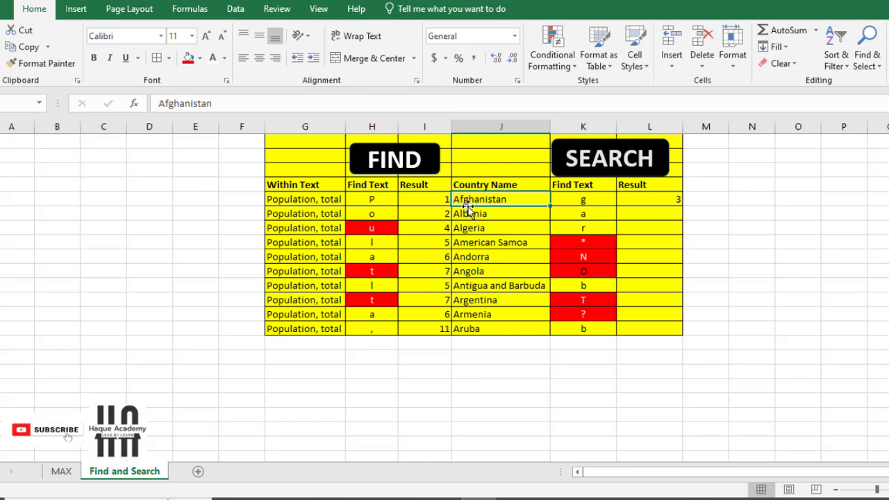
click(653, 197)
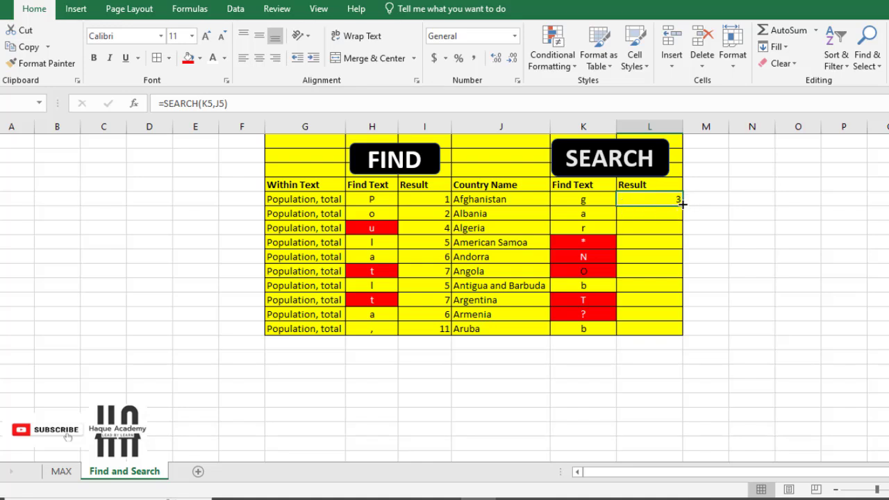
drag(683, 204, 684, 217)
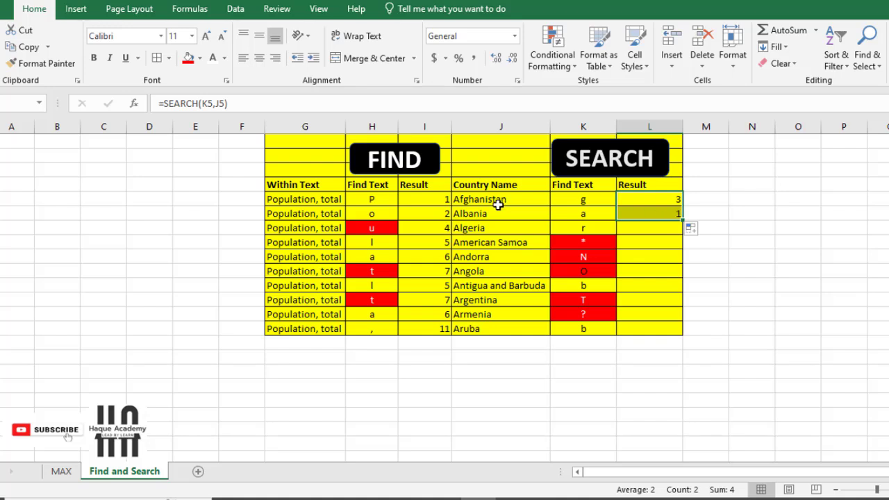
Check the find text in K6 against the country name Albania in J6
click(583, 213)
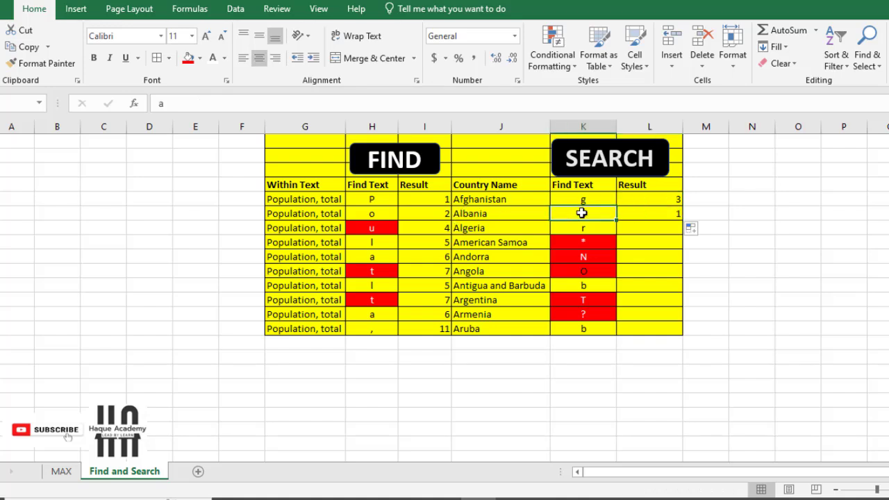
double_click(596, 214)
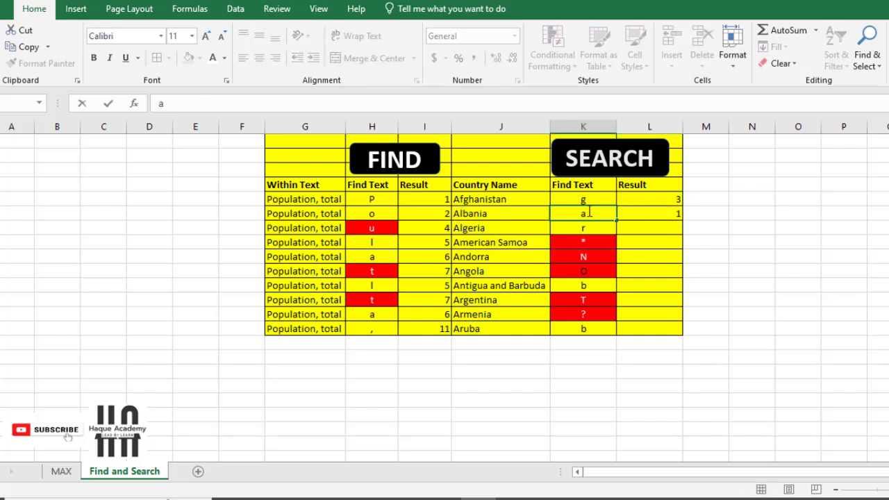
drag(590, 213, 574, 212)
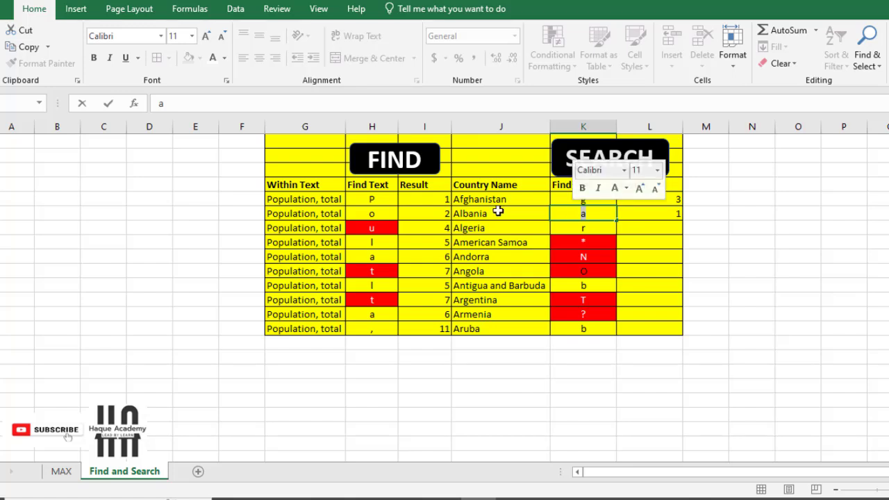
click(460, 215)
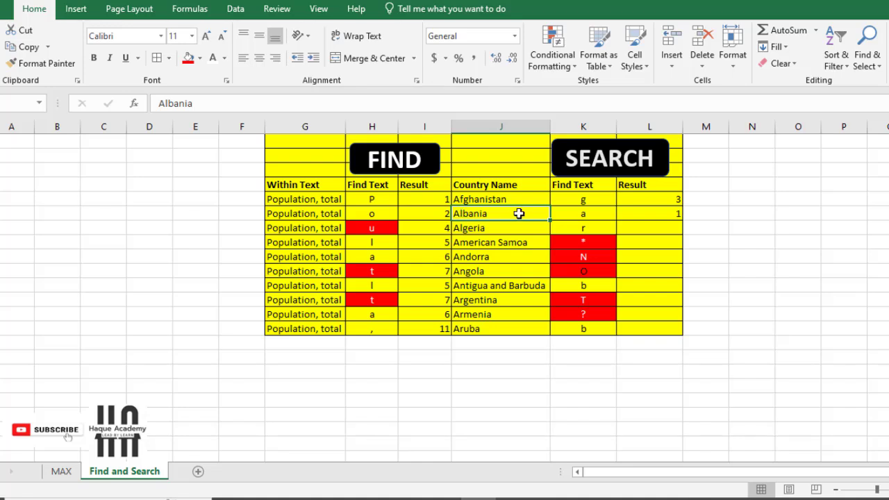
click(570, 213)
Copy the SEARCH formula from L6 down through L14 to fill the remaining Result cells
click(663, 213)
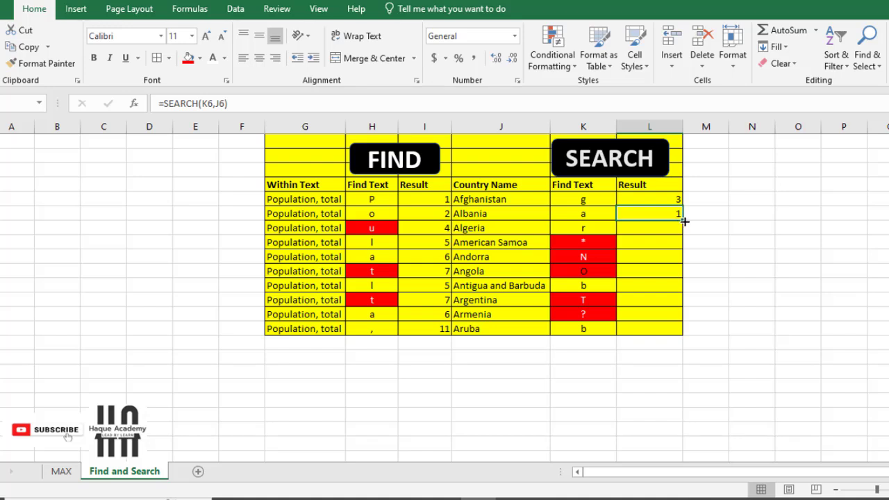
drag(684, 221, 667, 331)
click(653, 243)
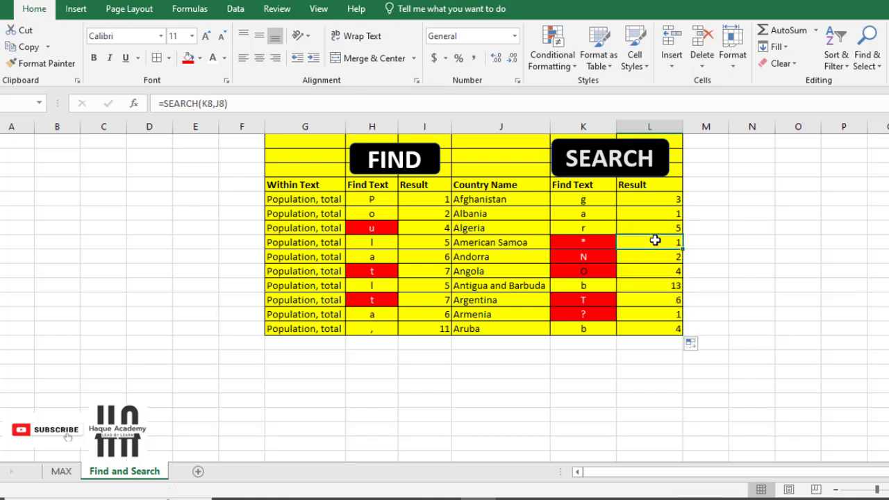
Compare the find text r in K7 with its SEARCH result and the country name Algeria
click(597, 226)
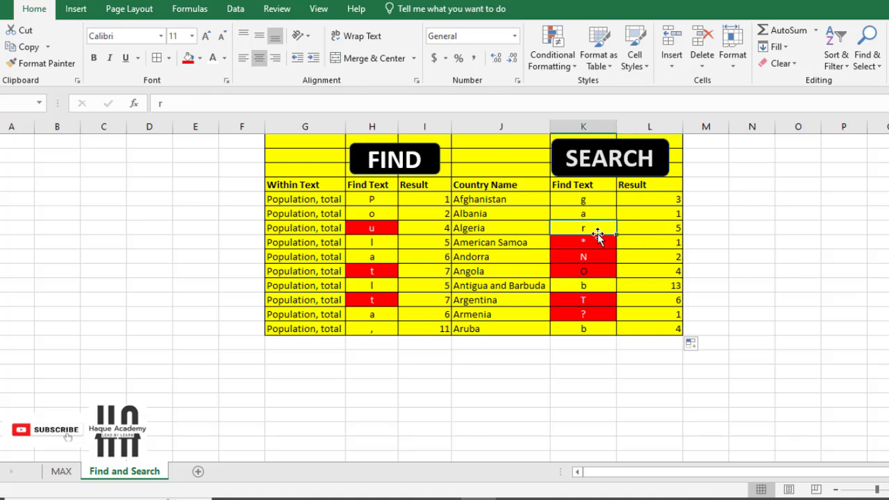
click(649, 227)
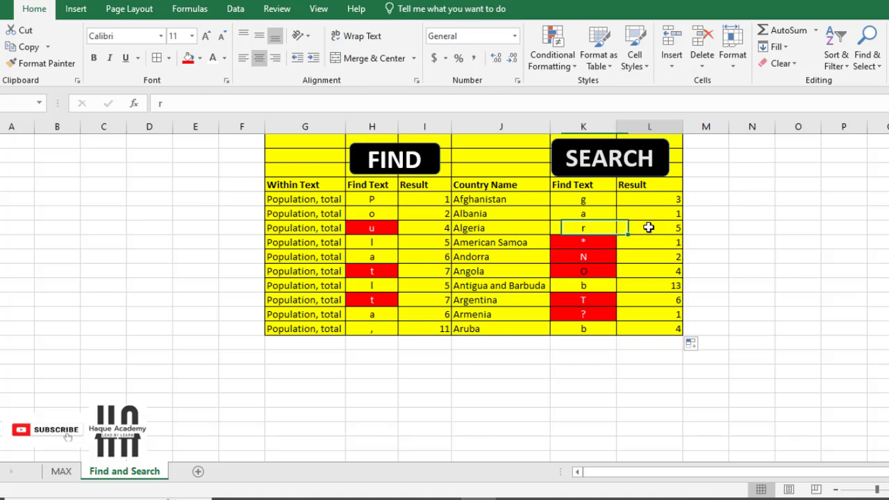
click(492, 229)
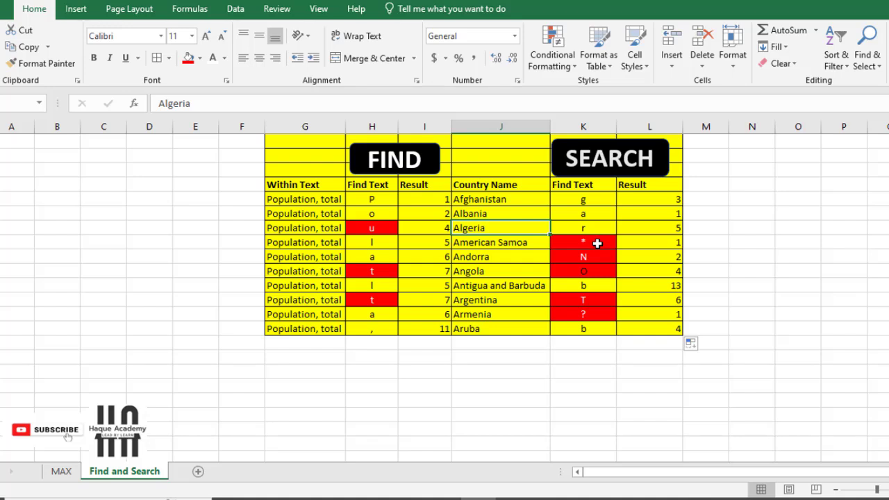
Examine how SEARCH treats the asterisk wildcard in K8 against American Samoa and its result in L8
click(592, 241)
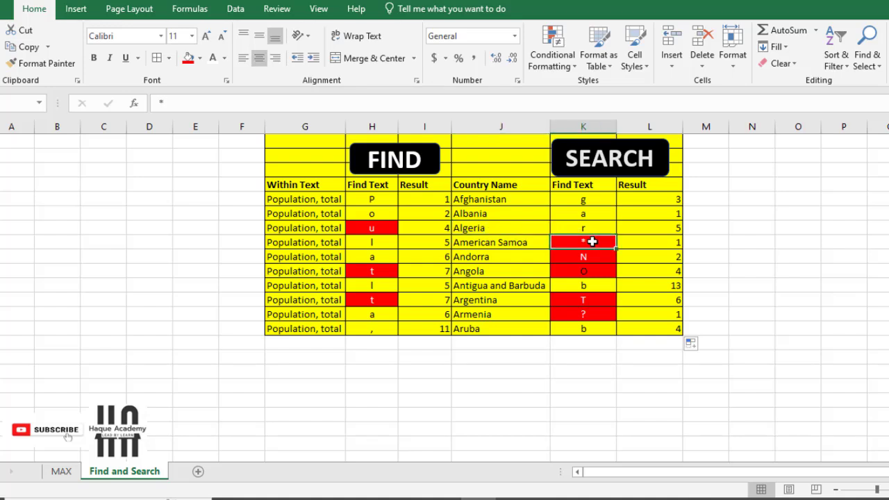
click(479, 246)
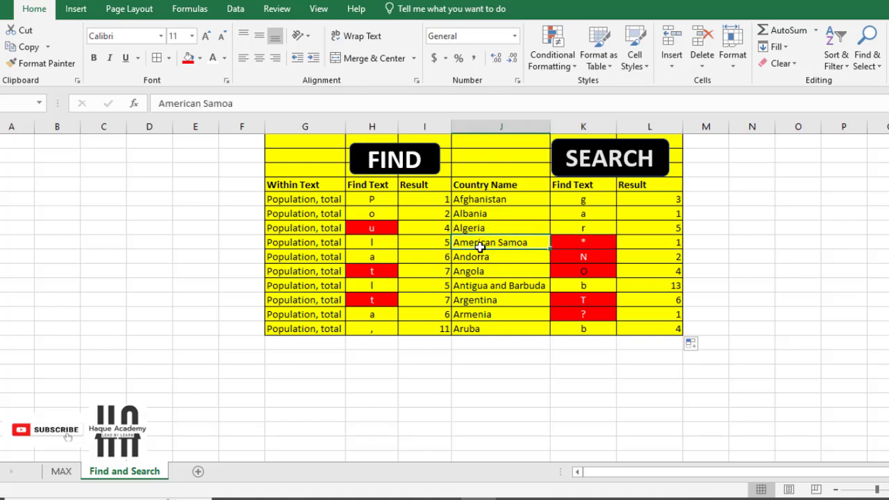
click(602, 243)
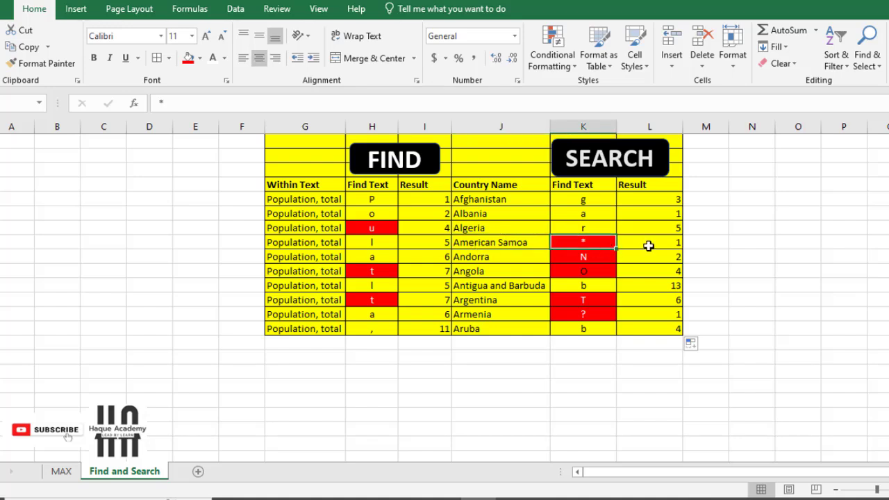
click(649, 244)
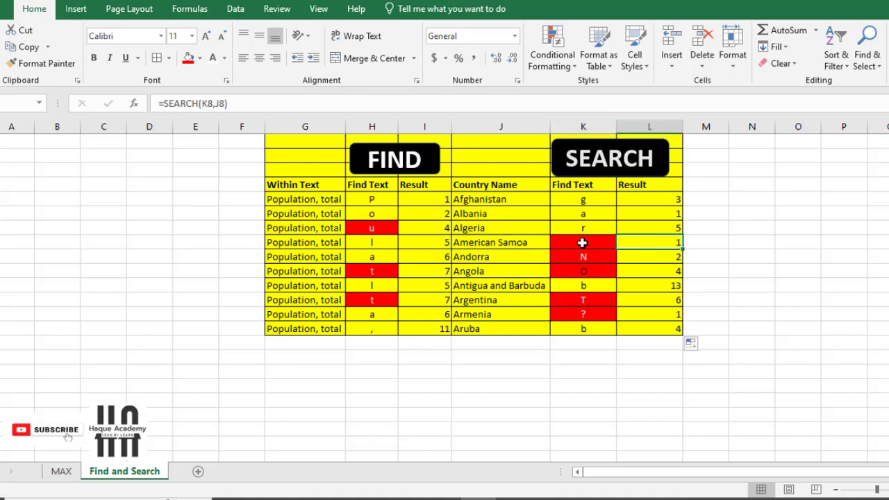
click(582, 242)
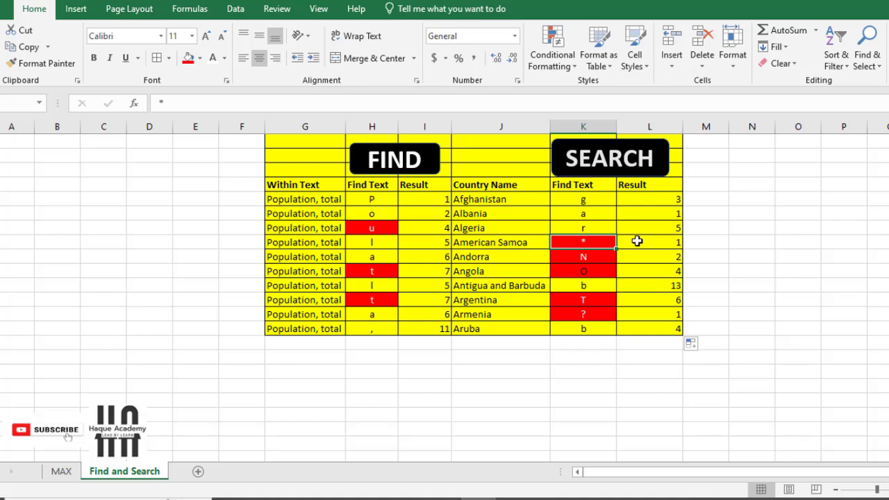
click(631, 241)
click(597, 240)
Check the uppercase find texts N and O against Andorra and Angola, and review the find text for Antigua and Barbuda
click(582, 257)
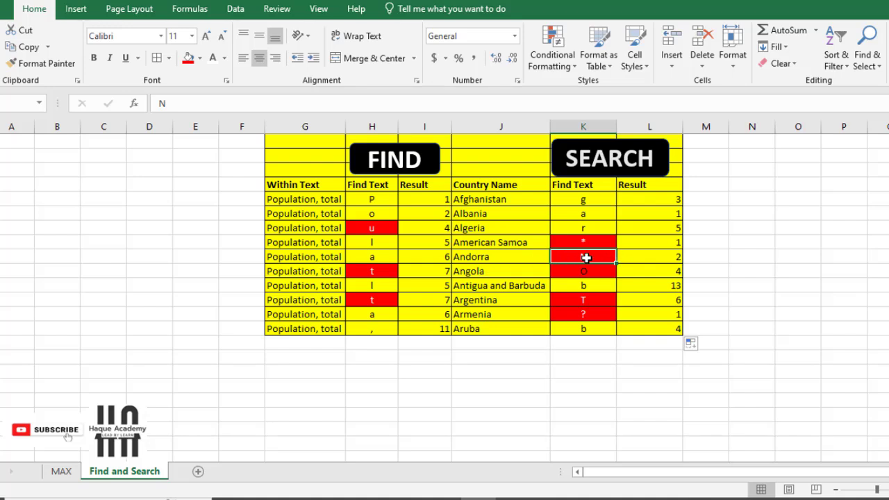
click(480, 257)
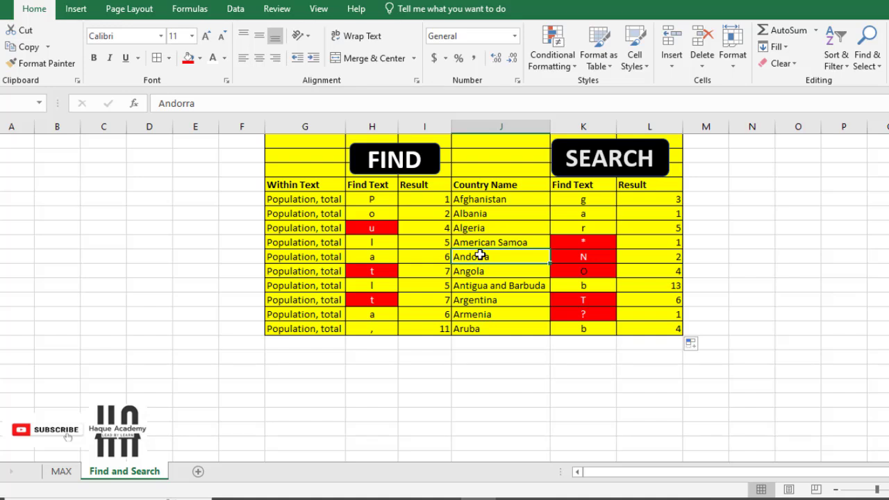
click(645, 256)
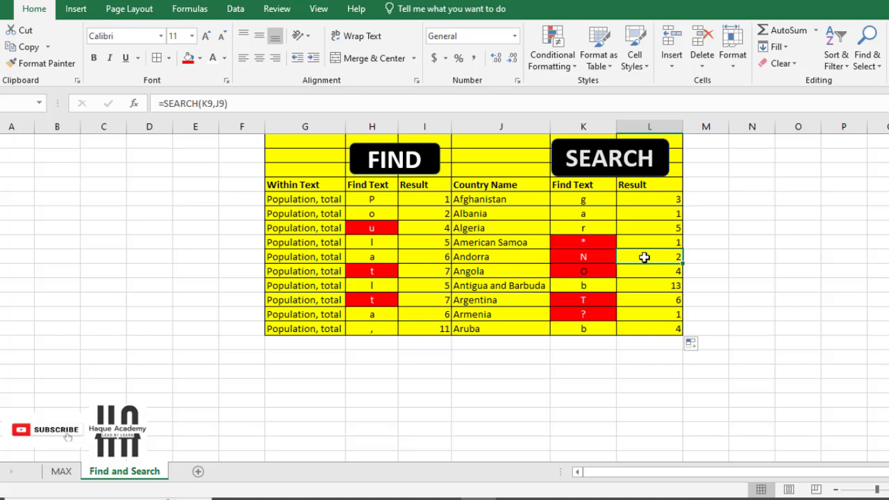
click(497, 270)
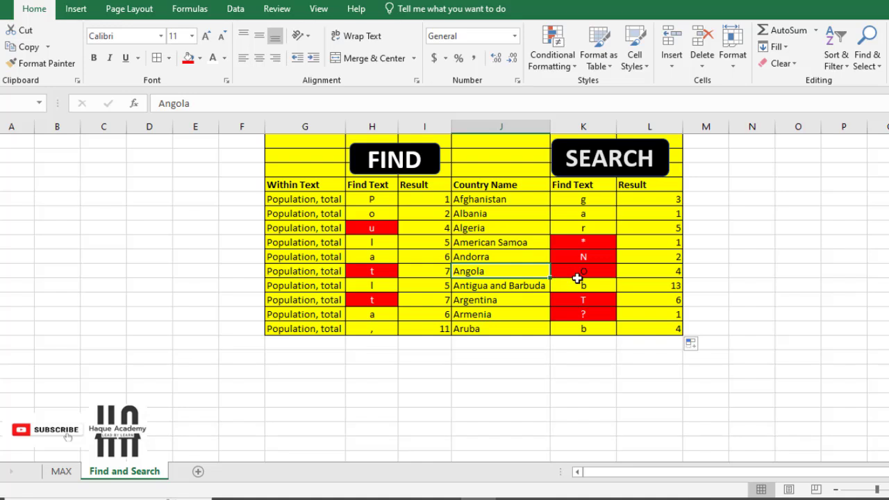
click(603, 271)
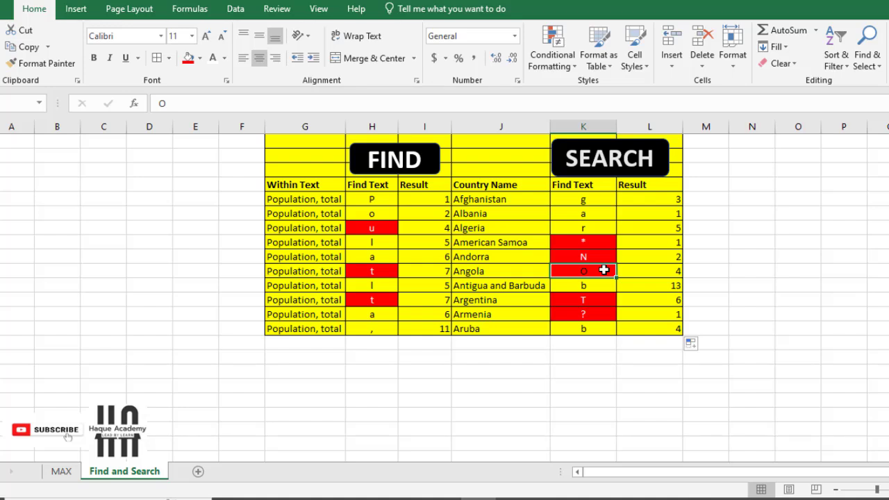
click(593, 286)
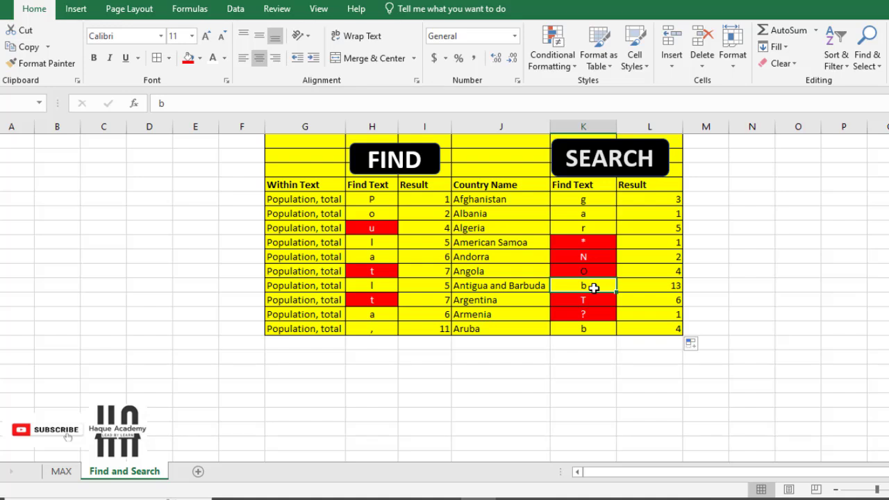
Compare the uppercase T in K12 with the country name Argentina and its SEARCH result in L12
click(593, 306)
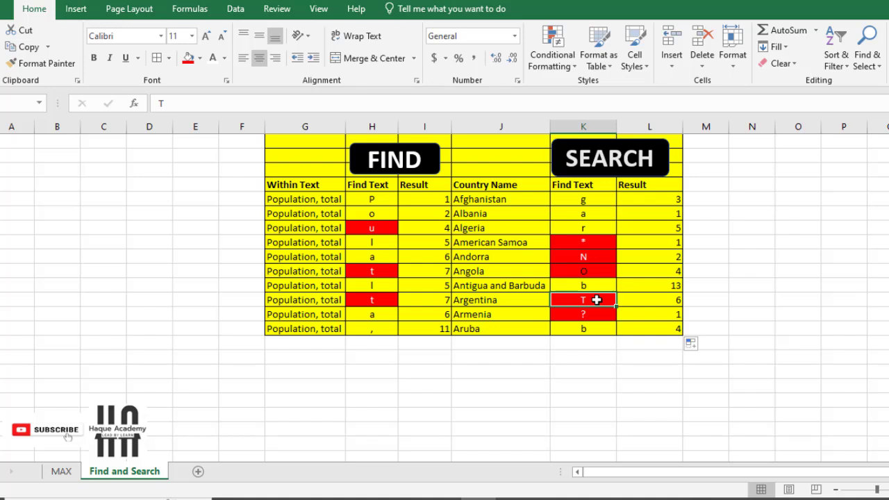
click(497, 299)
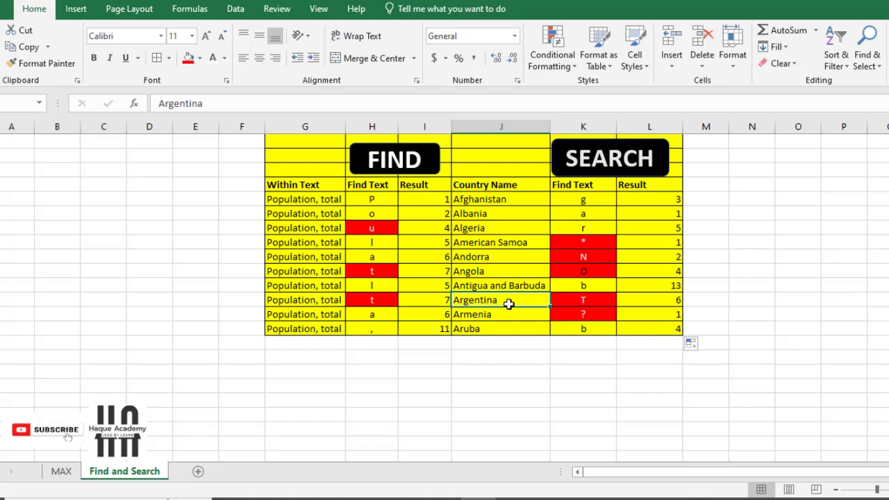
click(647, 301)
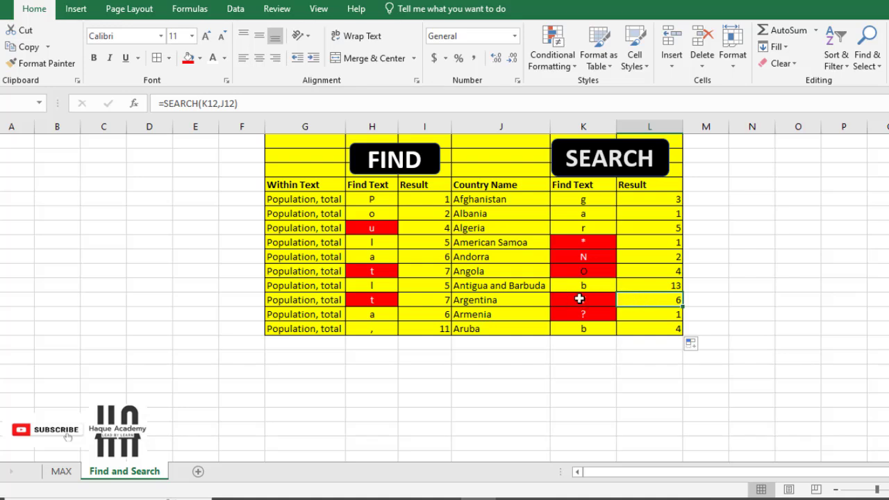
click(566, 298)
click(519, 298)
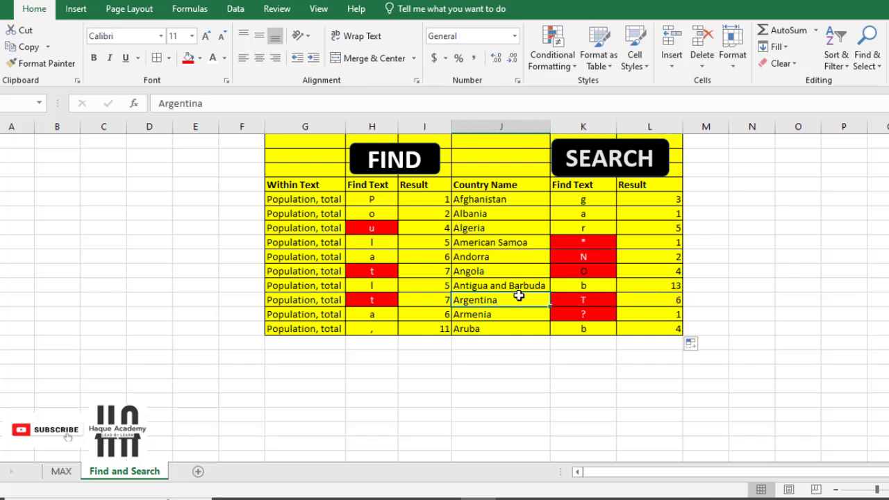
click(658, 304)
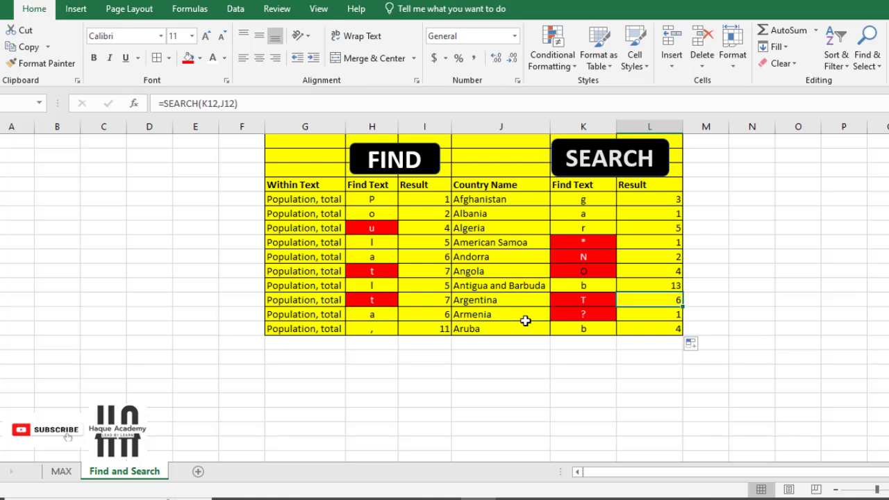
Examine how SEARCH treats the question mark wildcard in K13 against Armenia and its result in L13
click(603, 317)
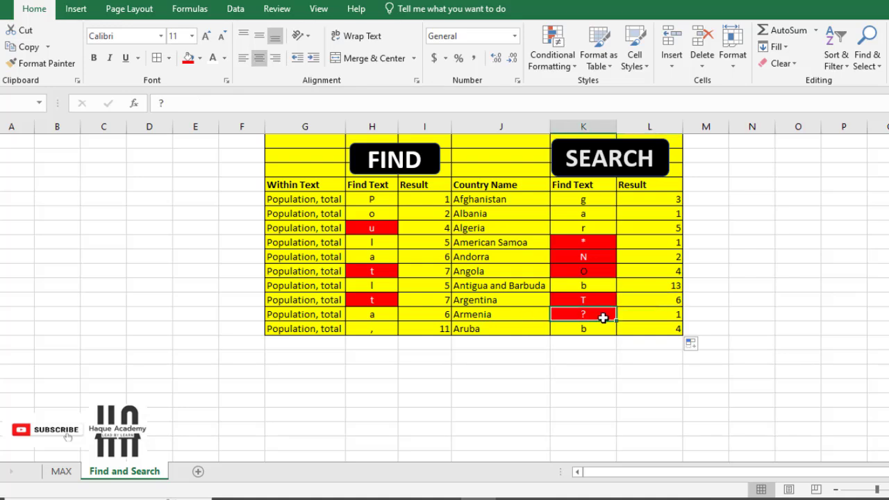
click(521, 314)
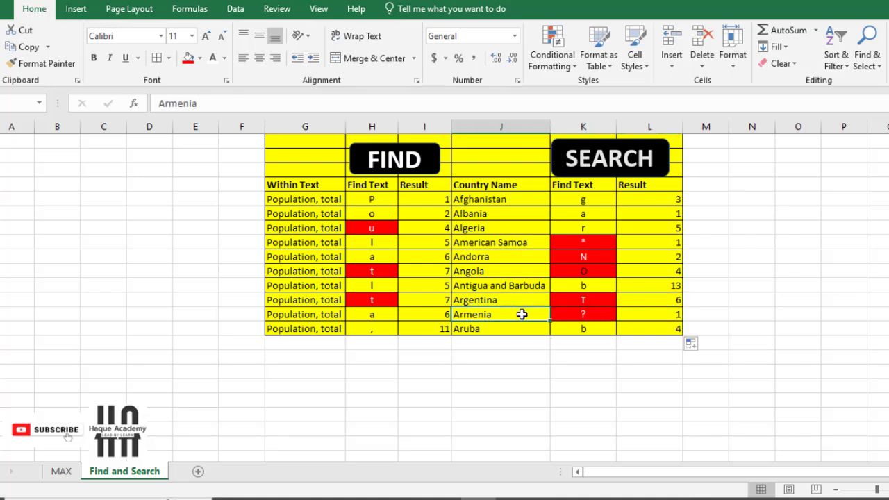
click(592, 314)
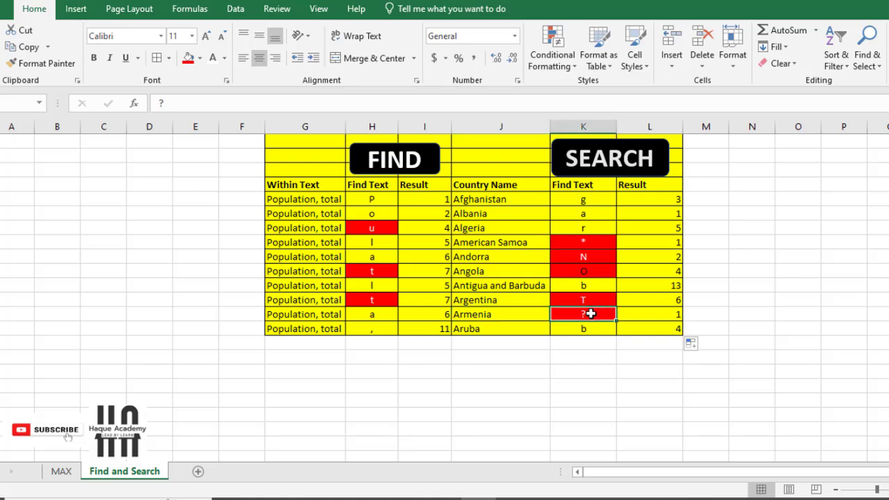
click(629, 314)
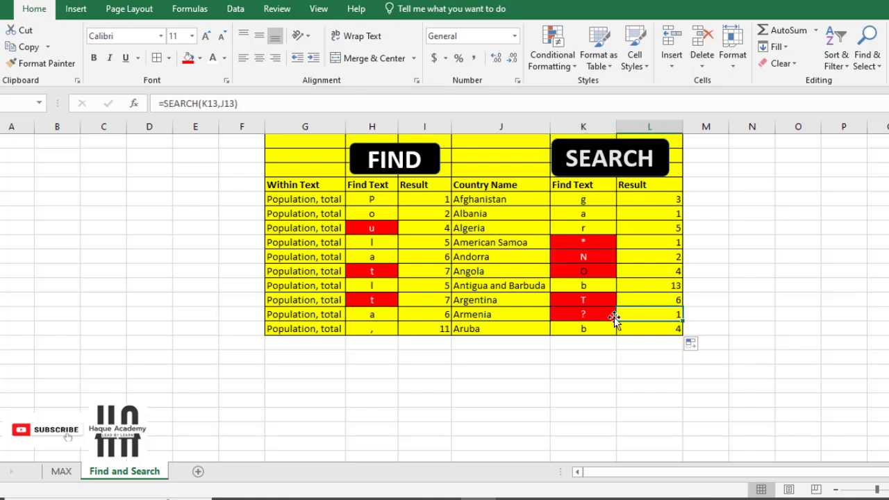
click(599, 314)
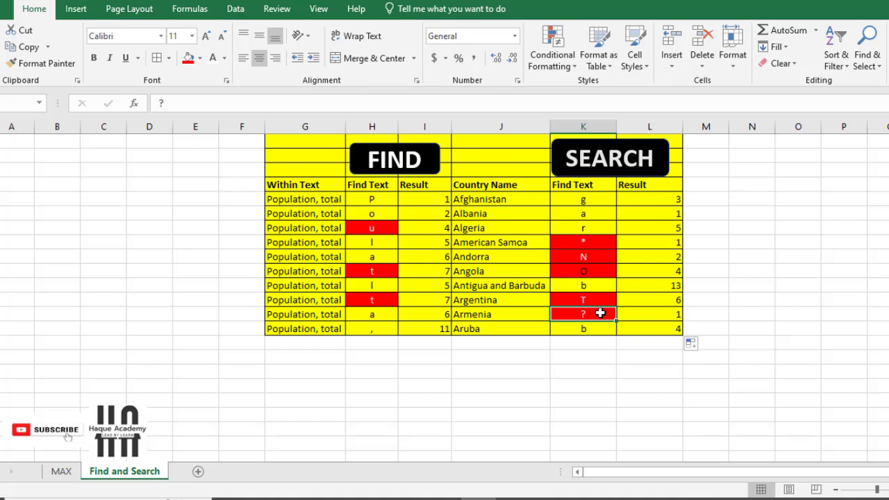
click(645, 314)
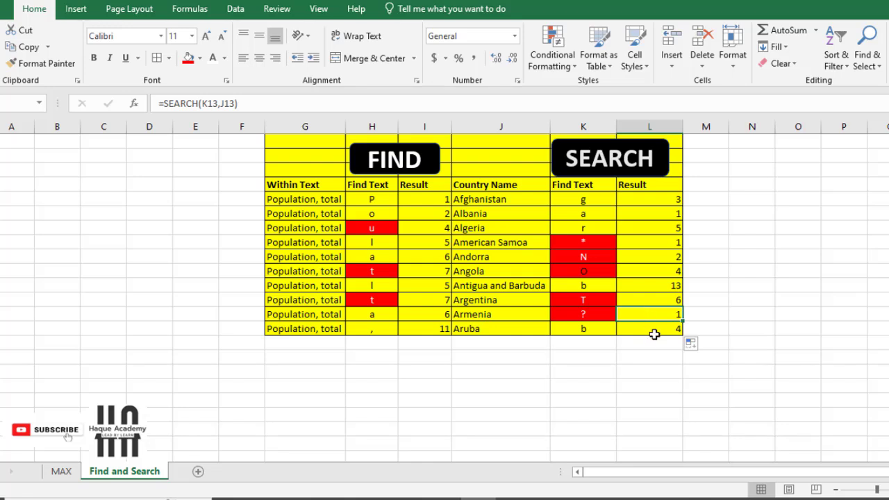
click(647, 344)
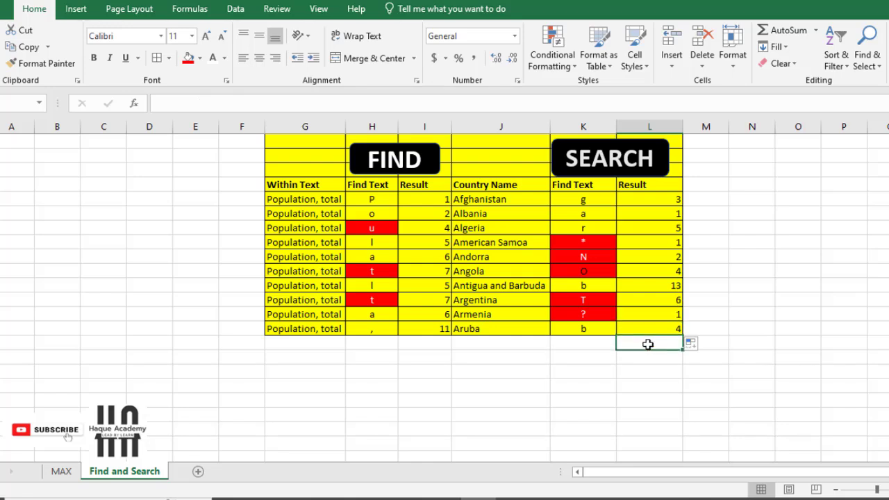